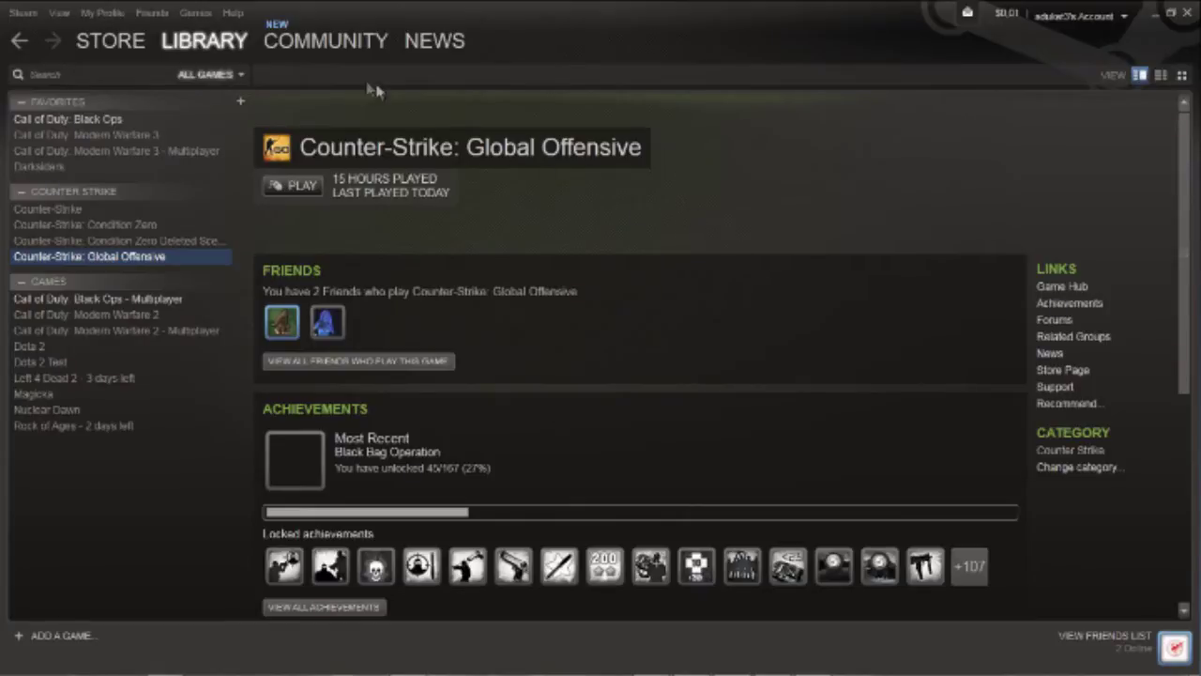
# Filter the Steam library to Tools and select Counter-Strike: Global Offensive - SDK.
pyautogui.click(208, 75)
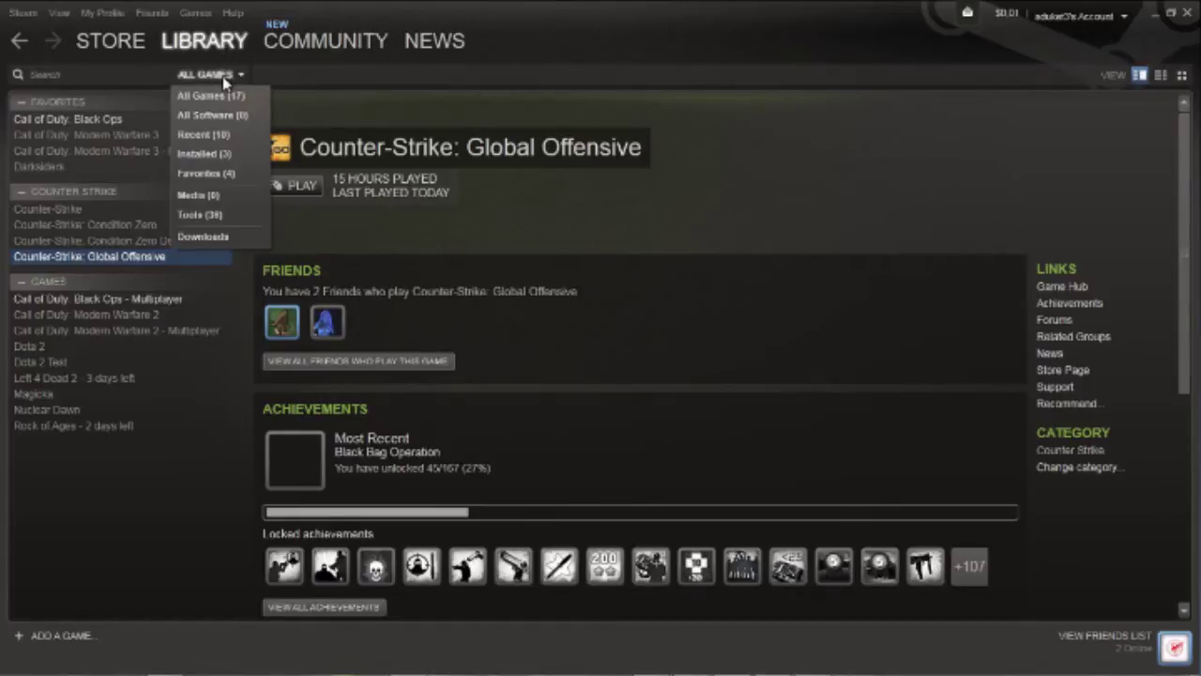
pyautogui.click(199, 215)
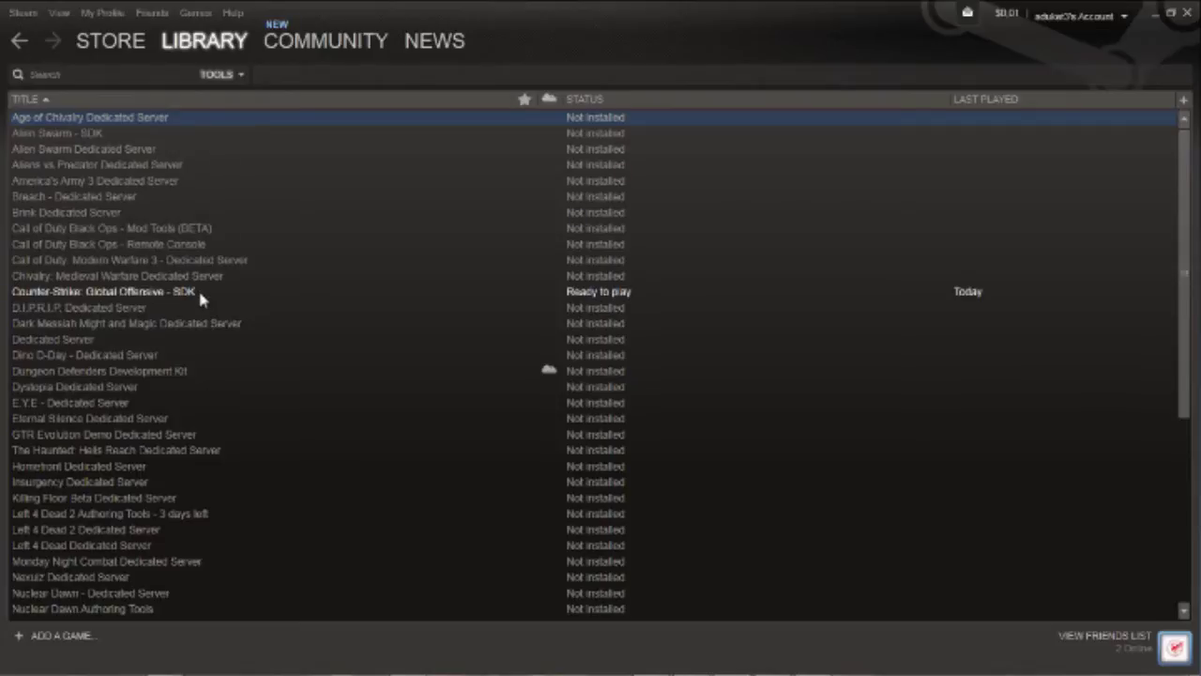
pyautogui.click(112, 295)
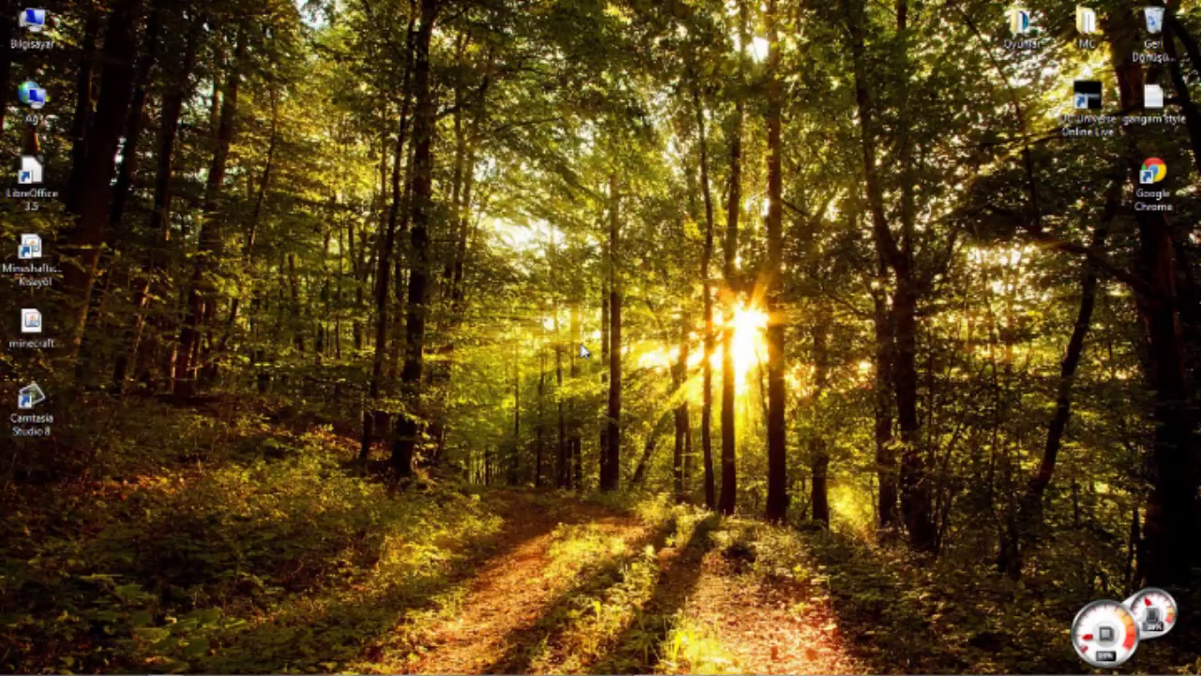
# Launch the Counter-Strike: Global Offensive - SDK from the Steam tray icon's quick-launch list.
pyautogui.moveTo(984, 671)
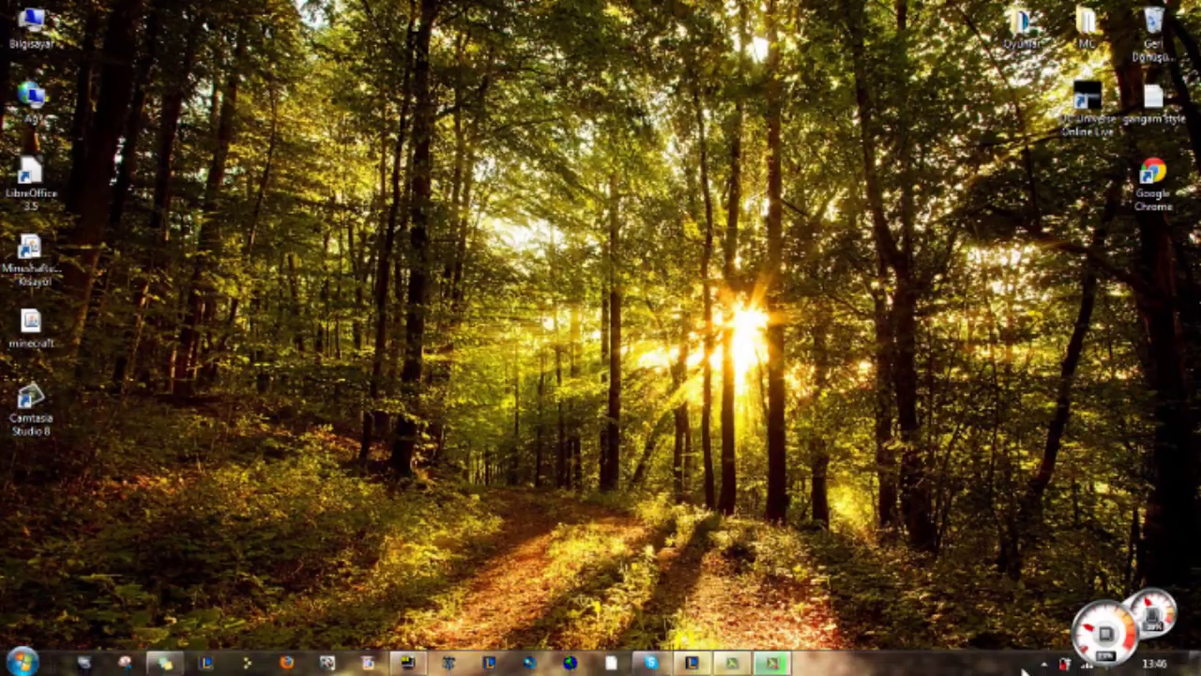
pyautogui.click(1044, 664)
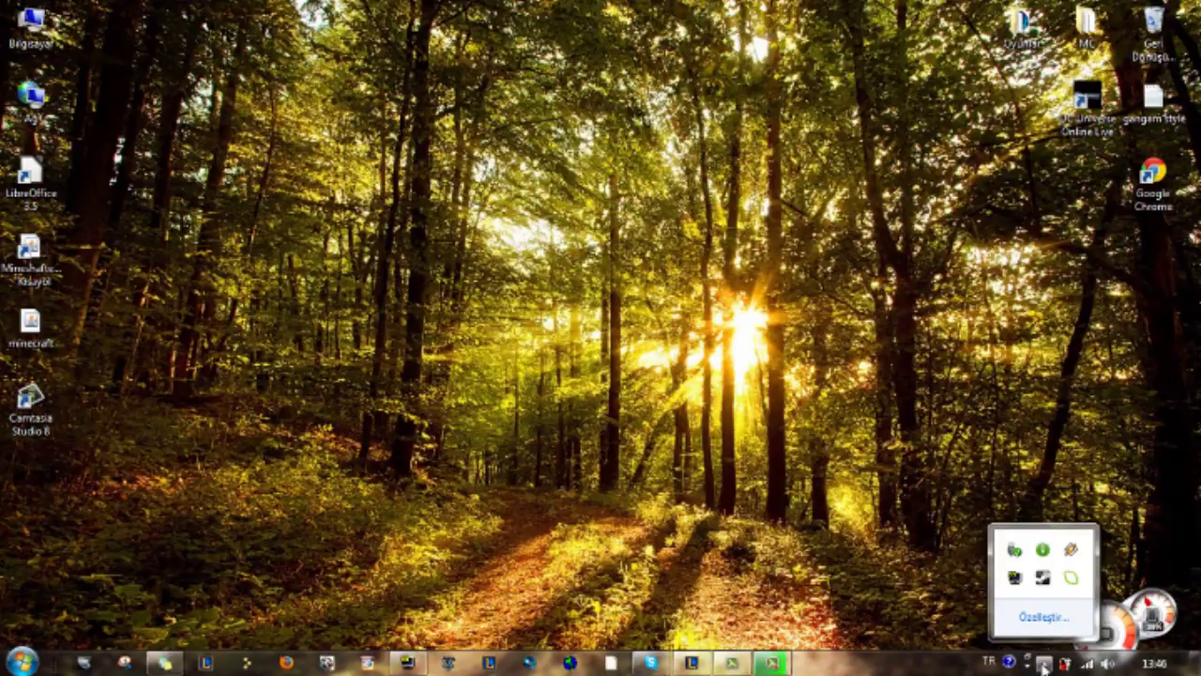
pyautogui.rightClick(1046, 580)
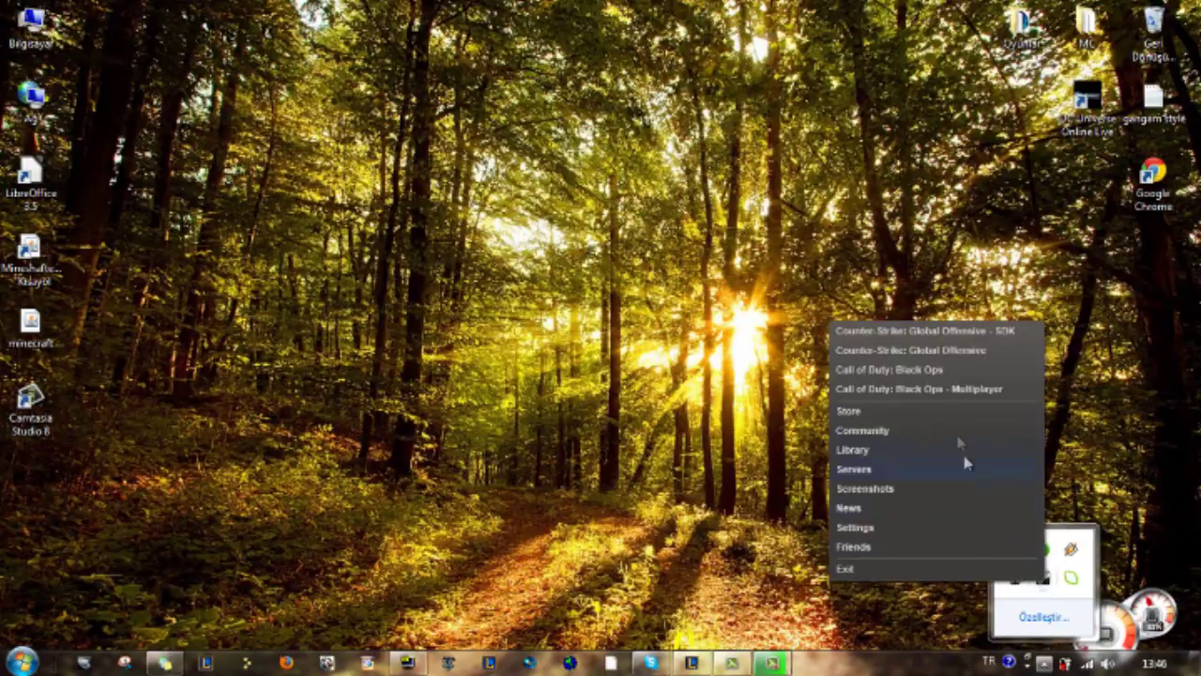
pyautogui.click(932, 331)
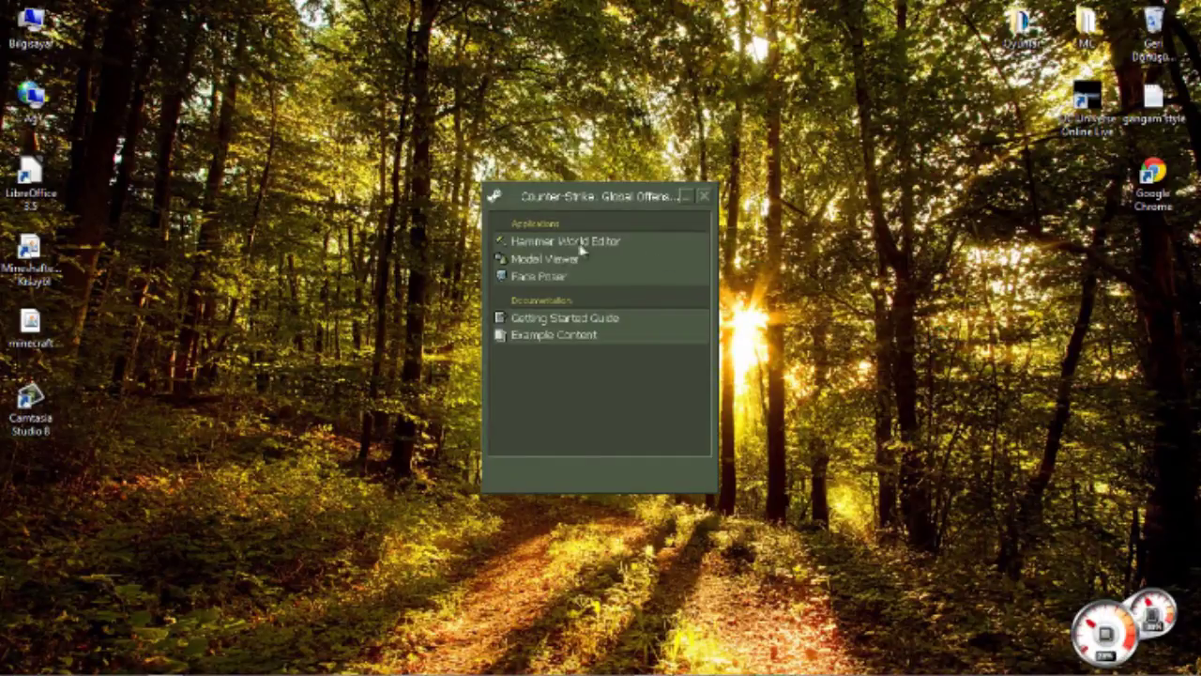
# Start Hammer World Editor and create a new empty map.
pyautogui.doubleClick(575, 244)
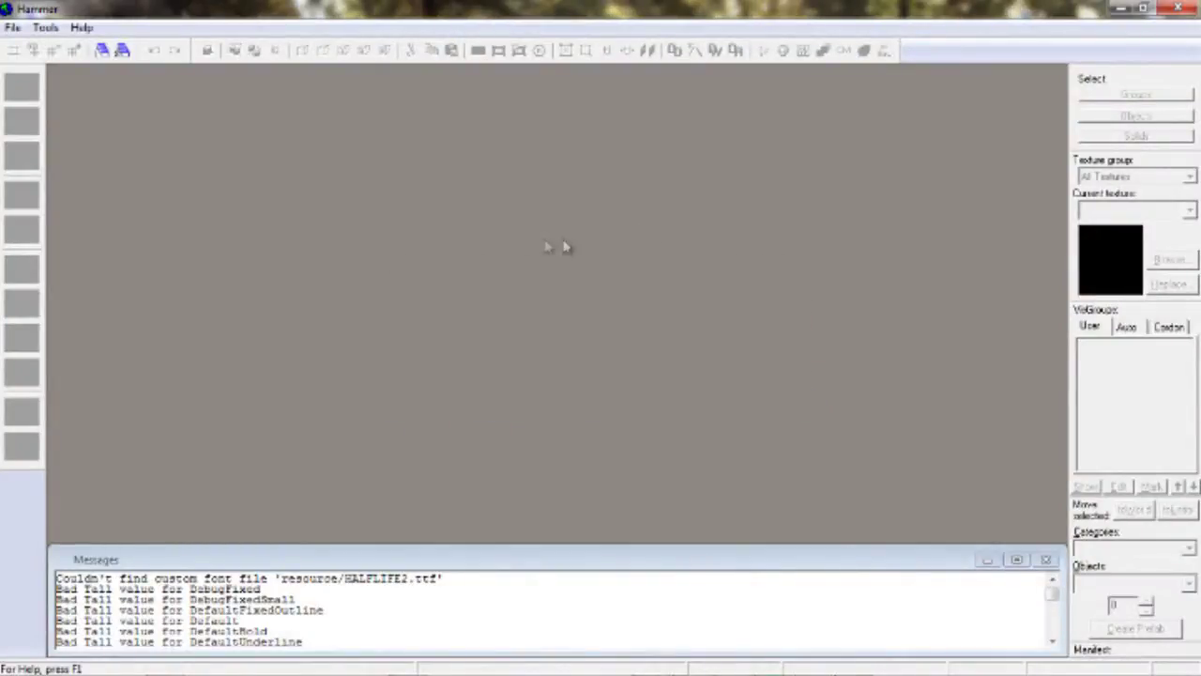
pyautogui.click(14, 28)
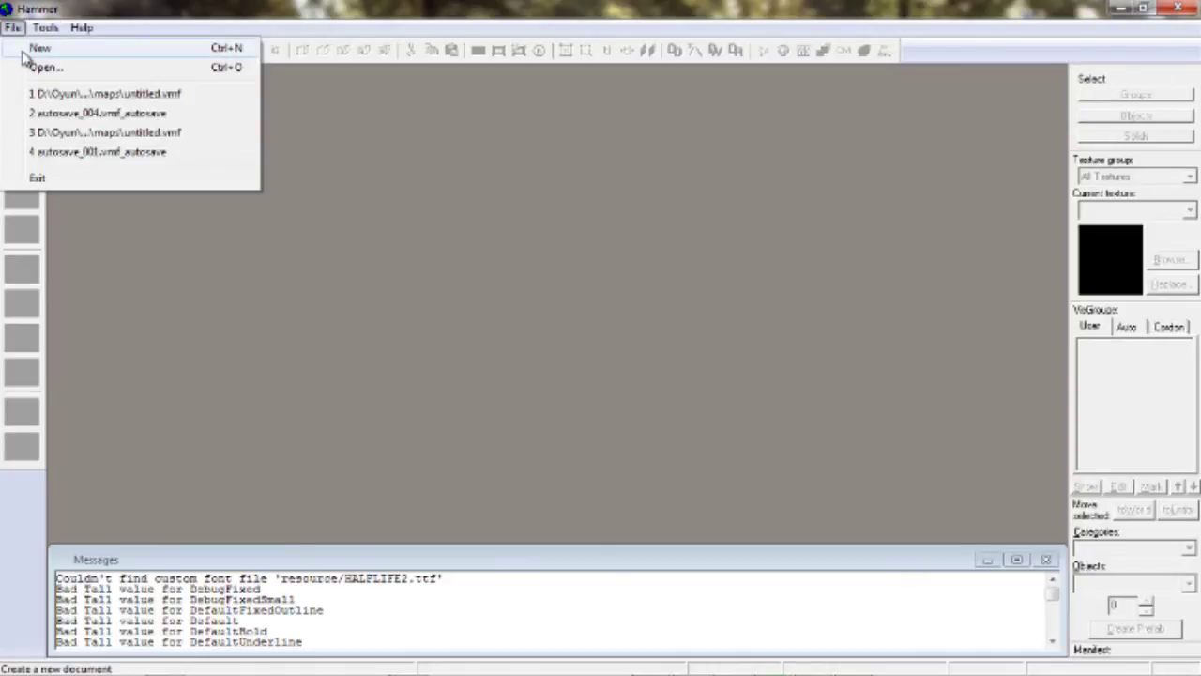
pyautogui.click(28, 51)
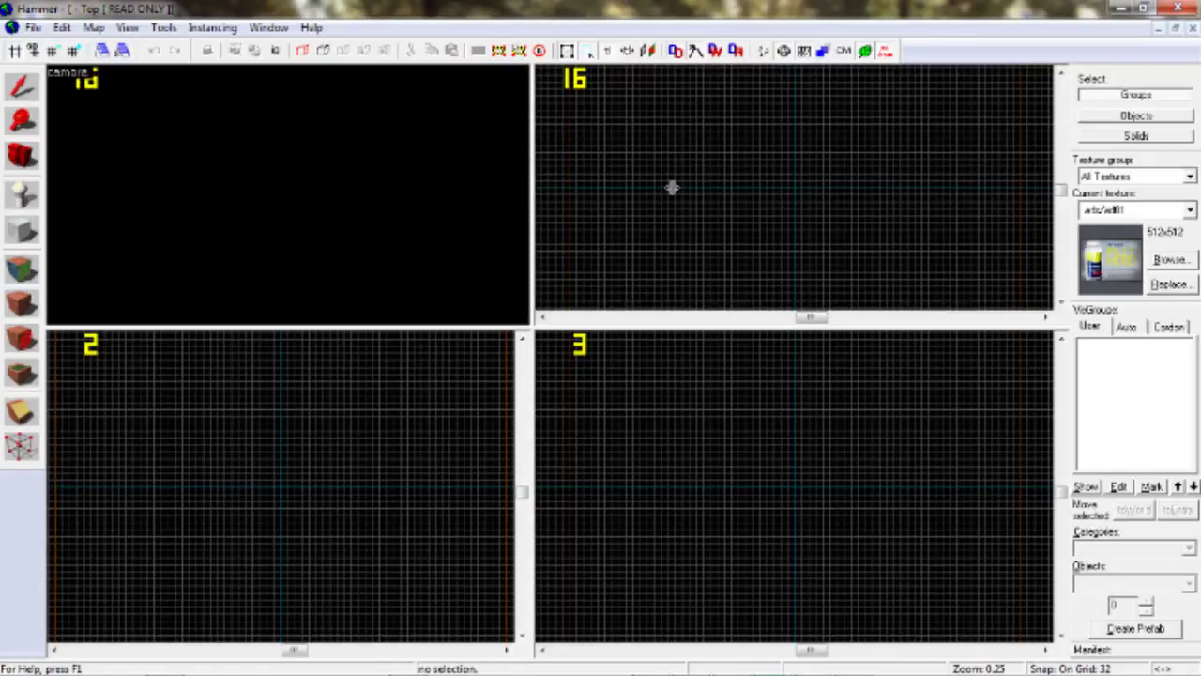
# Select the Block tool and set the red brick wall texture as current.
pyautogui.click(21, 231)
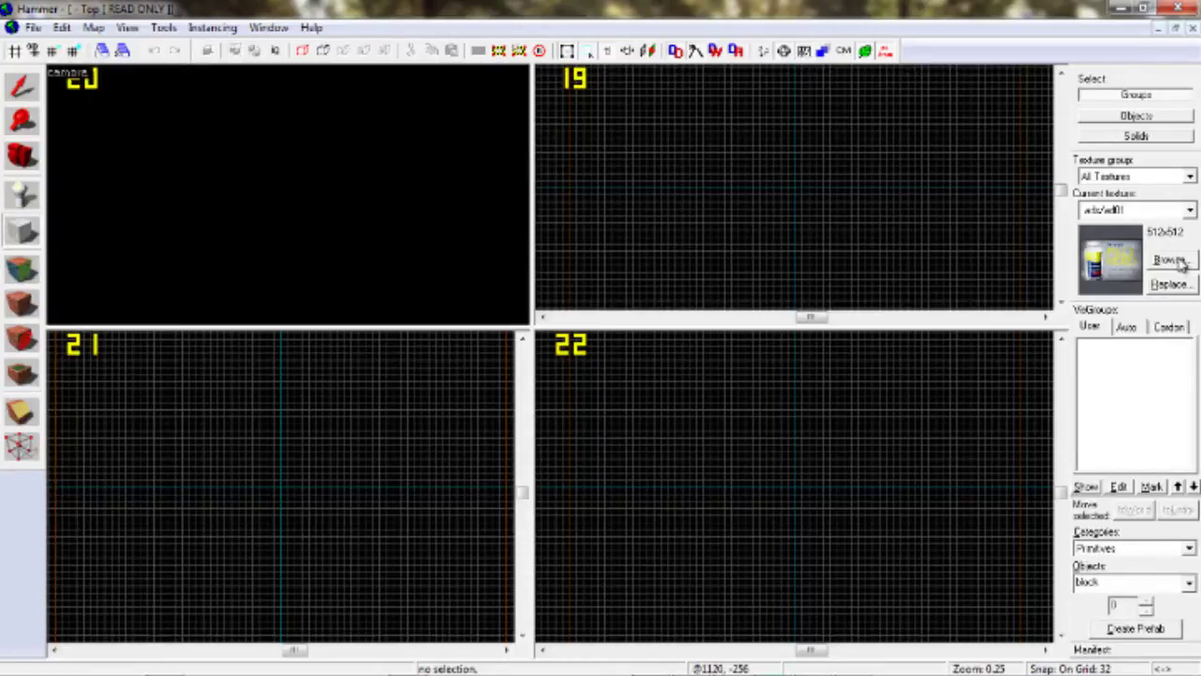
pyautogui.click(1173, 261)
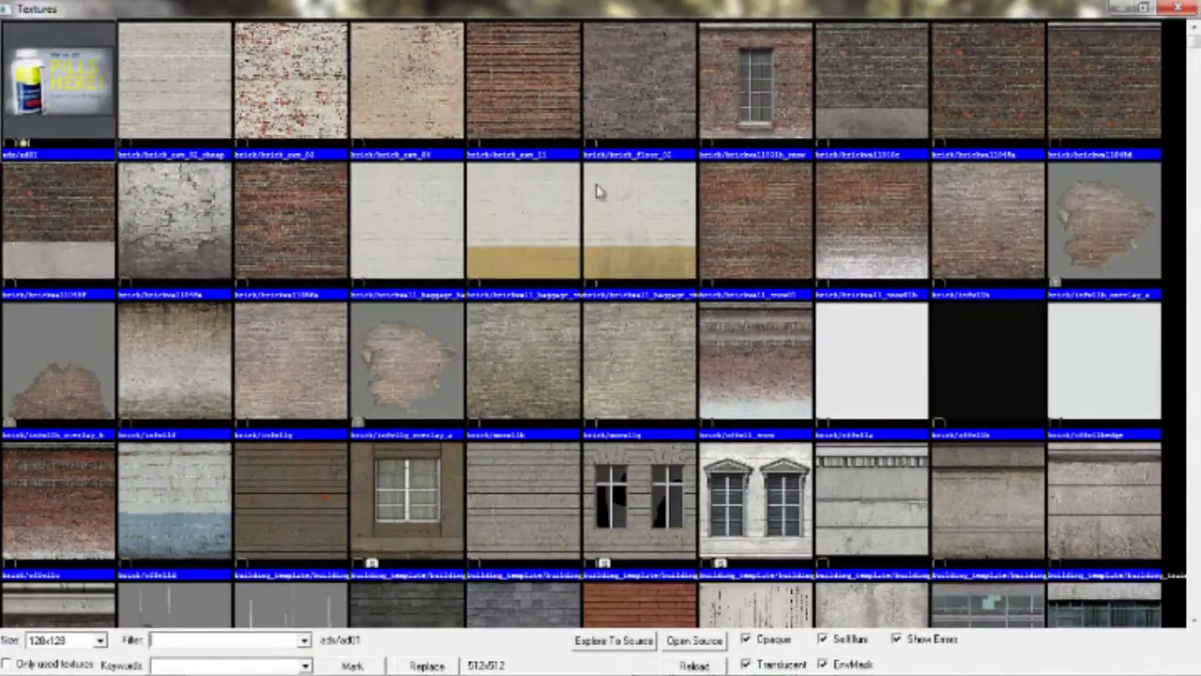
pyautogui.doubleClick(301, 220)
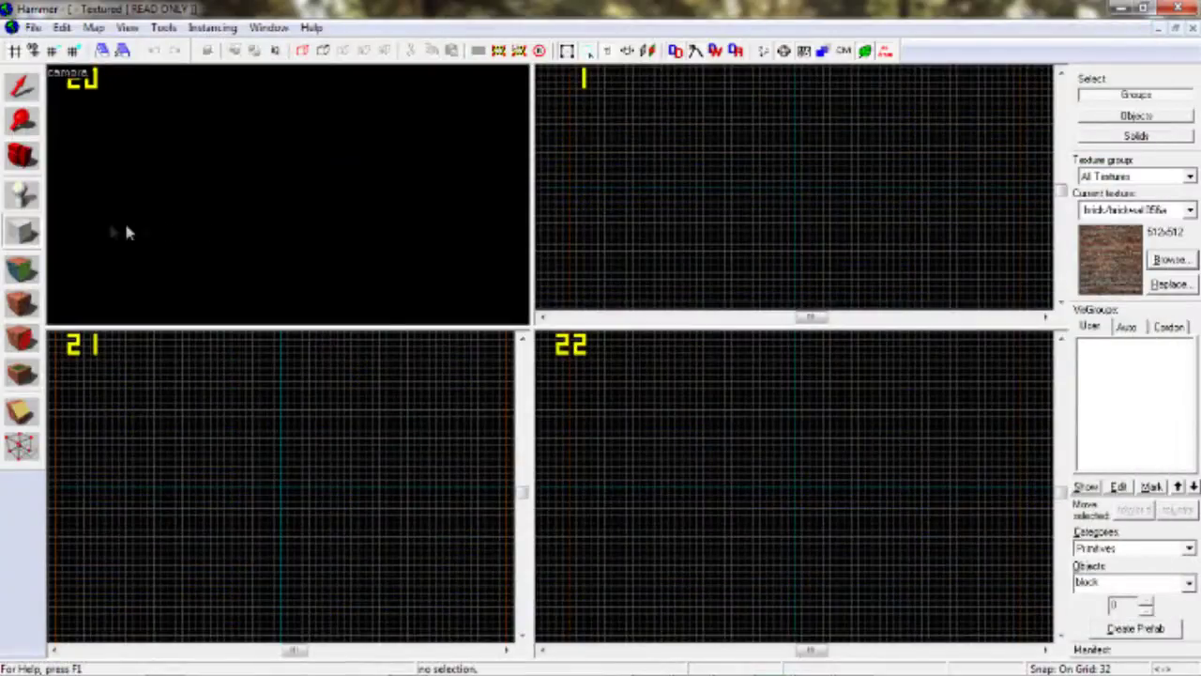
# Create a 1120-wide, 384-high brick block from an outline drawn in the top view.
pyautogui.moveTo(626, 90); pyautogui.dragTo(899, 303)
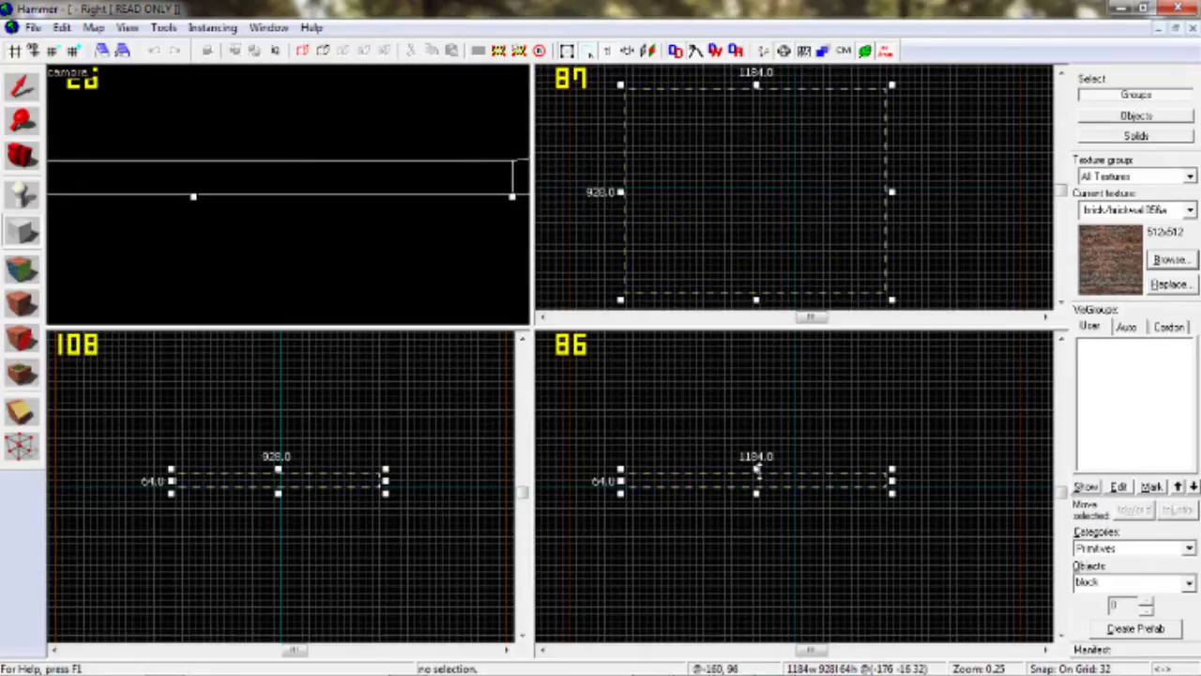
pyautogui.moveTo(760, 479); pyautogui.dragTo(758, 399)
pyautogui.press('z')
pyautogui.press('s')
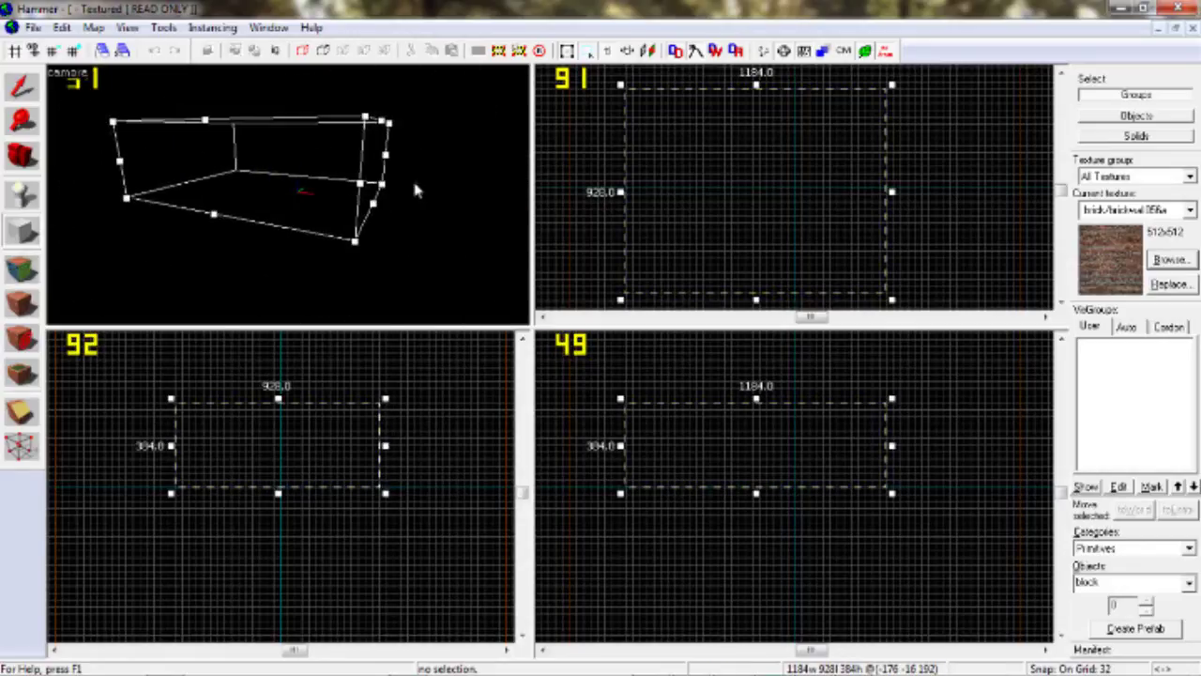
pyautogui.press('Return')
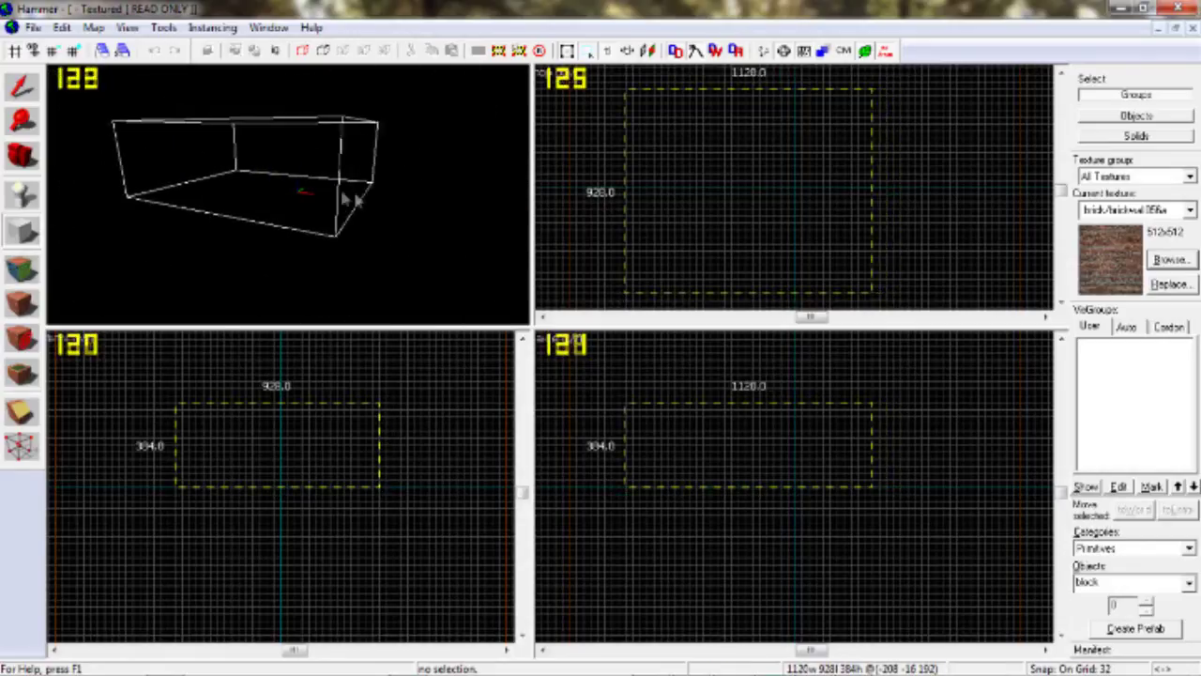
pyautogui.hotkey('ctrl', 'z')
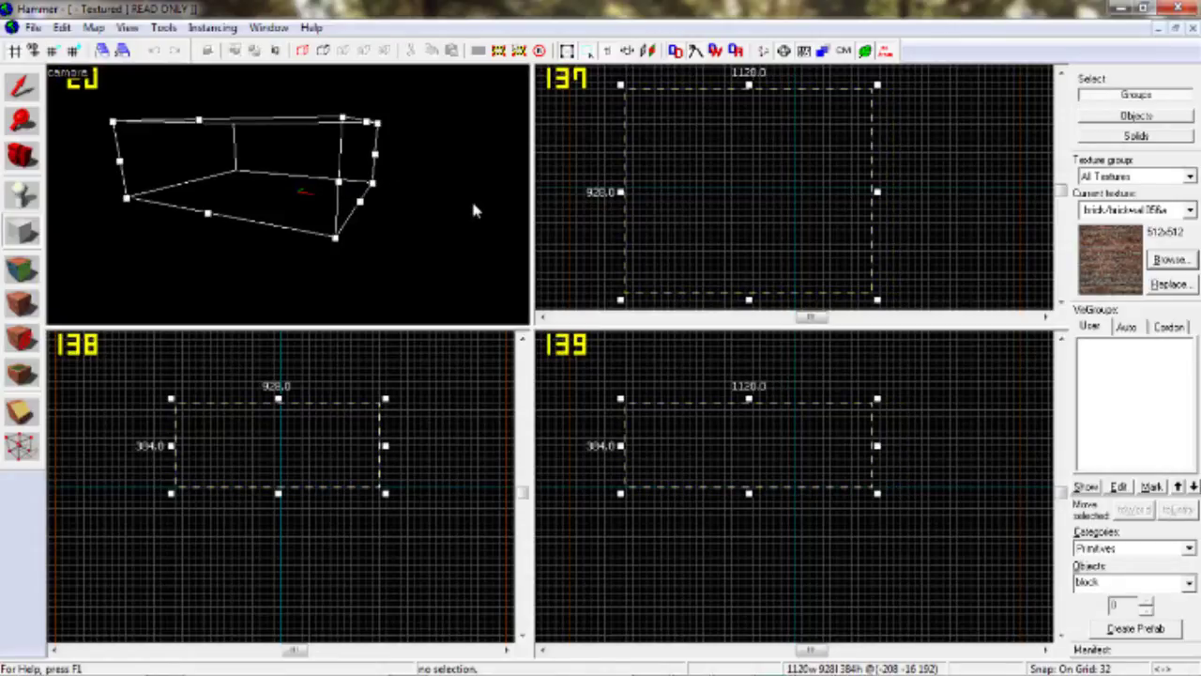
pyautogui.press('Return')
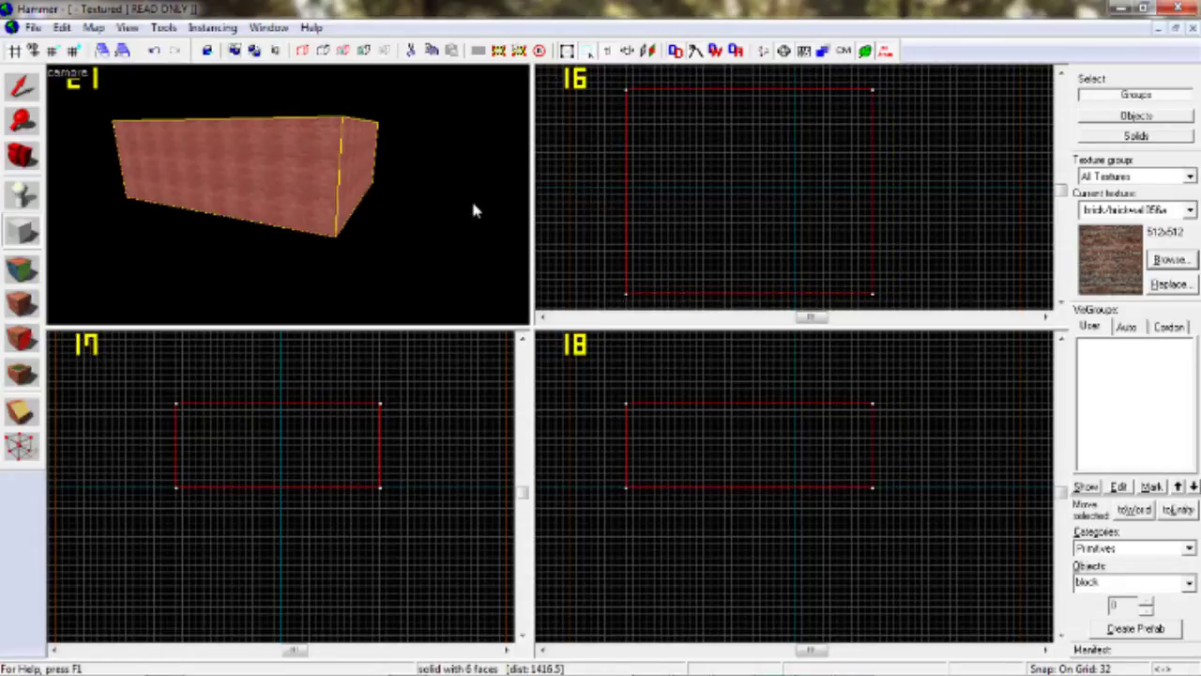
# Hollow the brick block with -32 walls and move the camera inside the room.
pyautogui.click(21, 85)
pyautogui.moveTo(289, 200); pyautogui.dragTo(291, 204)
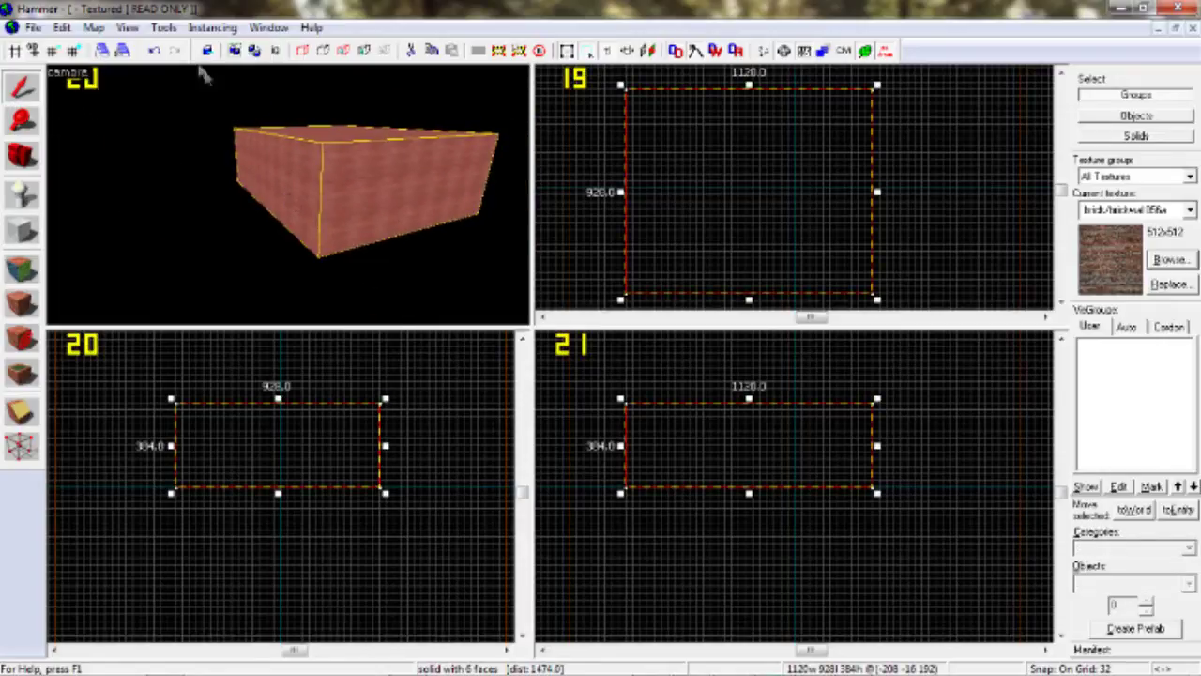
pyautogui.click(166, 30)
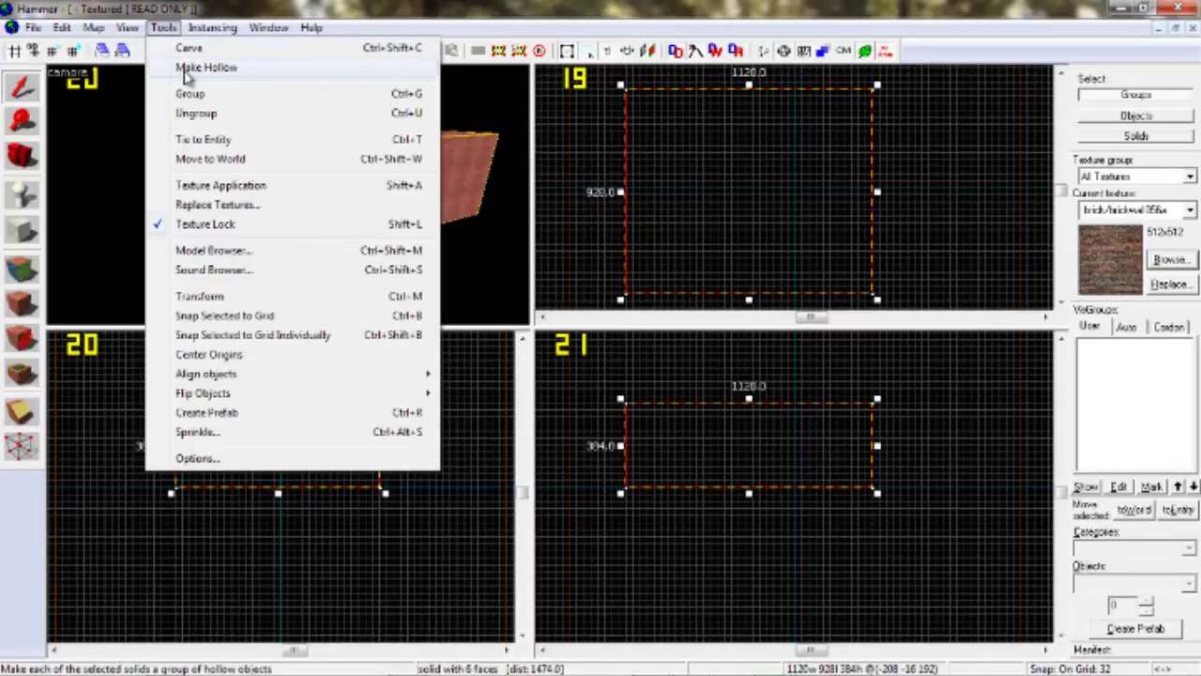
pyautogui.click(185, 72)
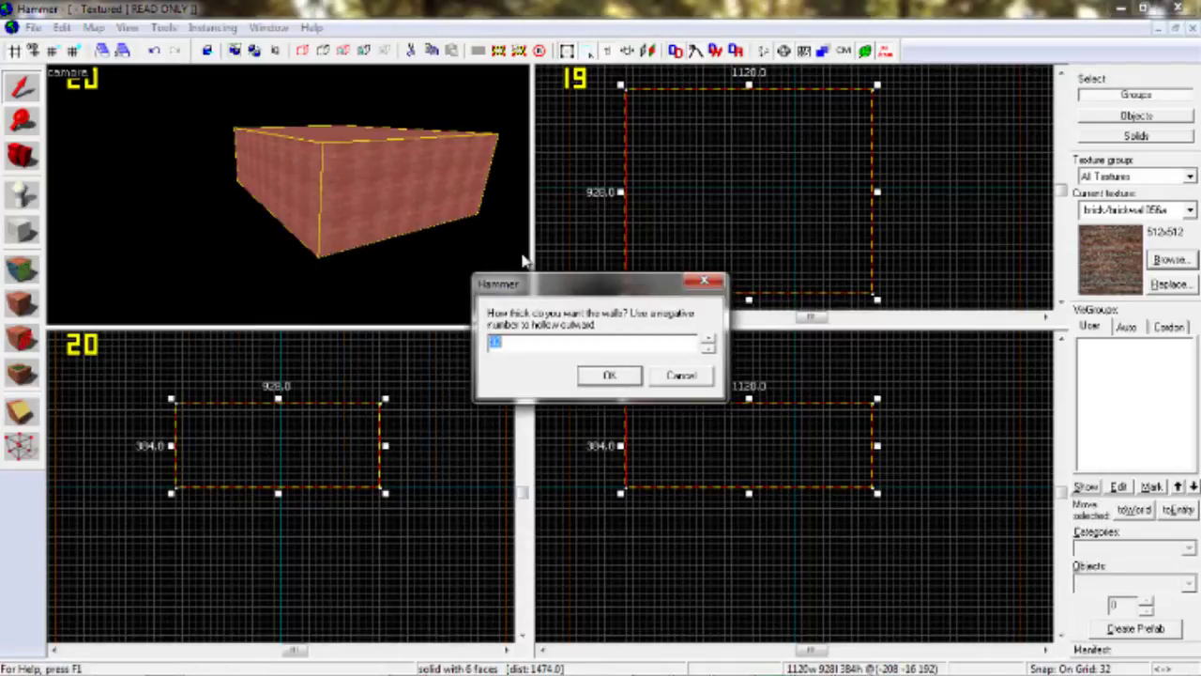
pyautogui.write('-32')
pyautogui.click(615, 378)
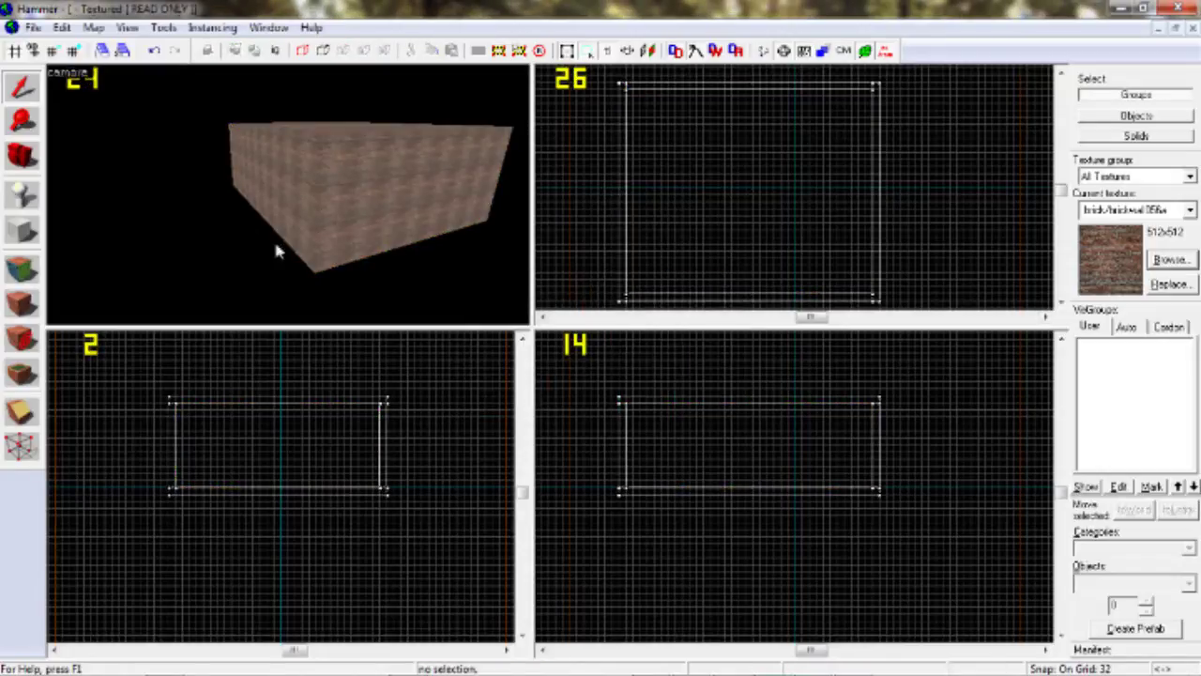
pyautogui.press('Up')
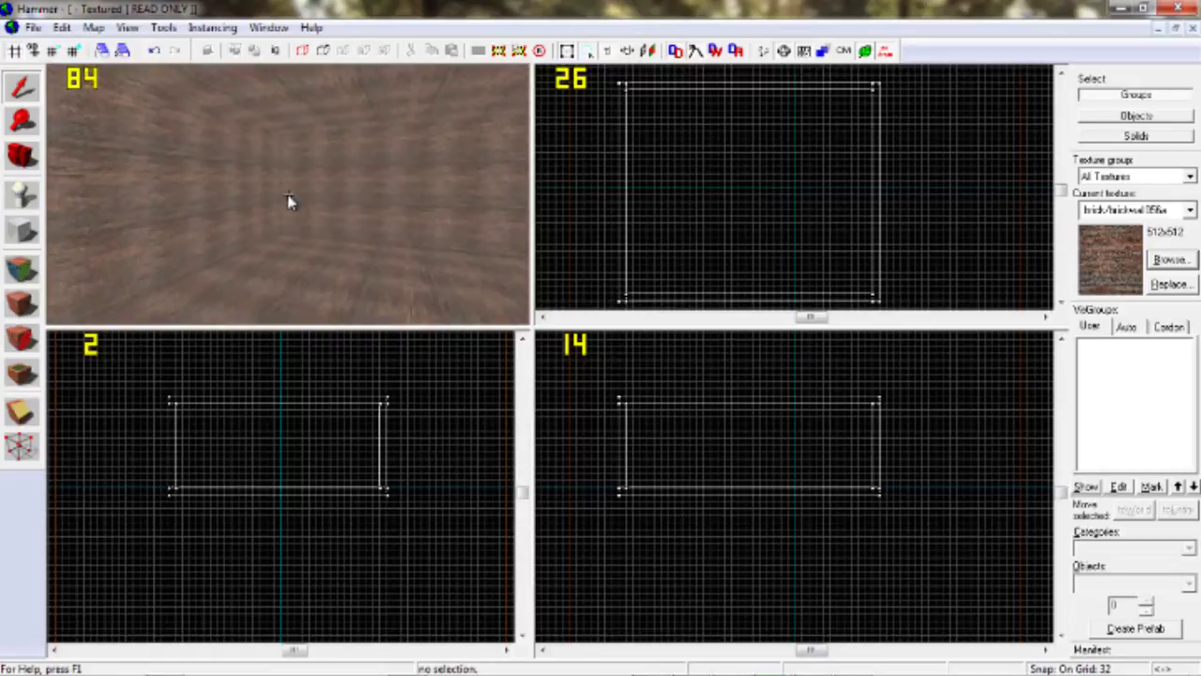
pyautogui.press('Up')
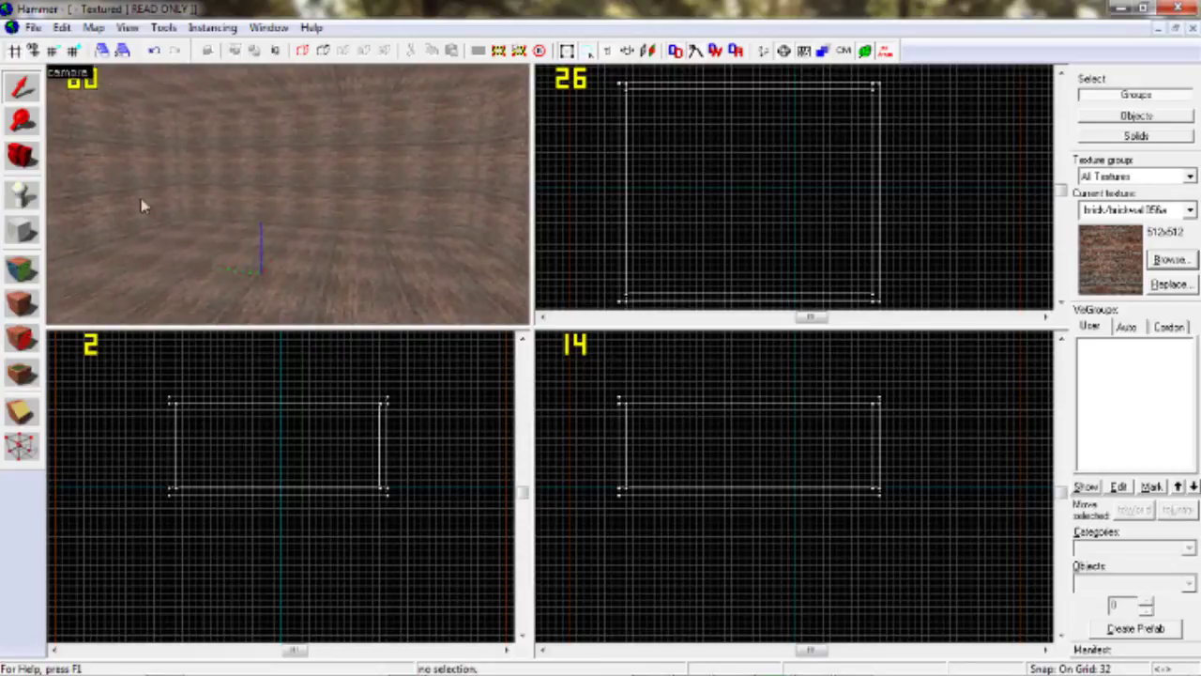
# Place an info_player_terrorist spawn entity on the room's floor.
pyautogui.click(28, 201)
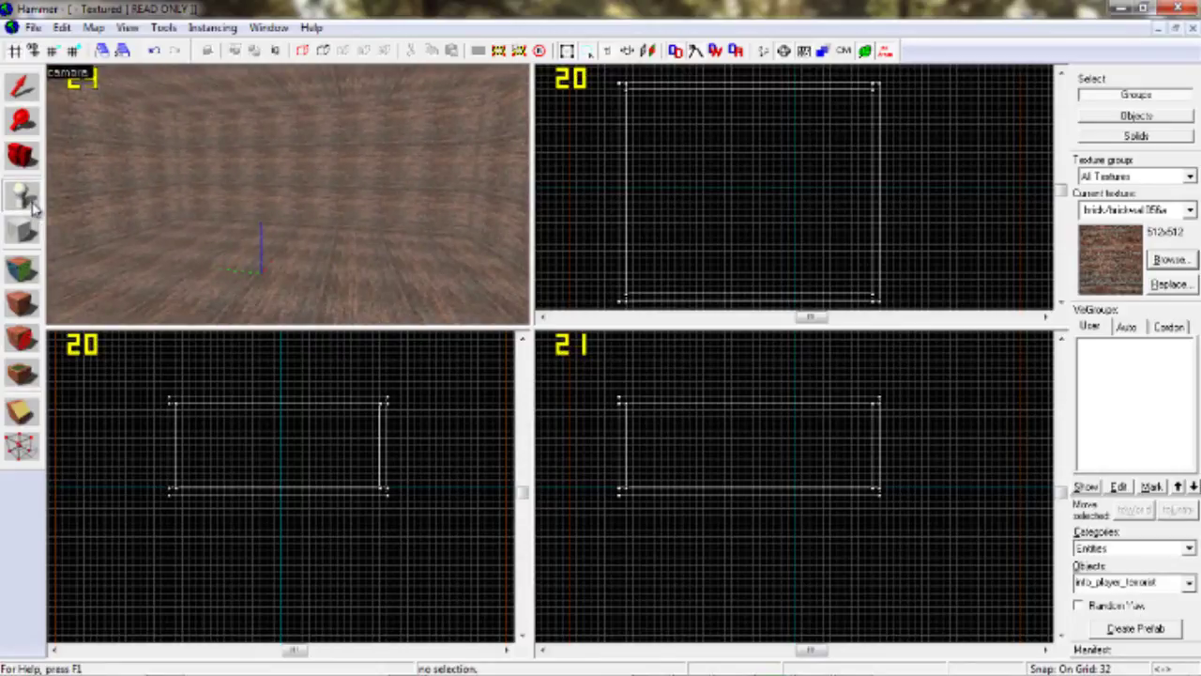
pyautogui.click(21, 90)
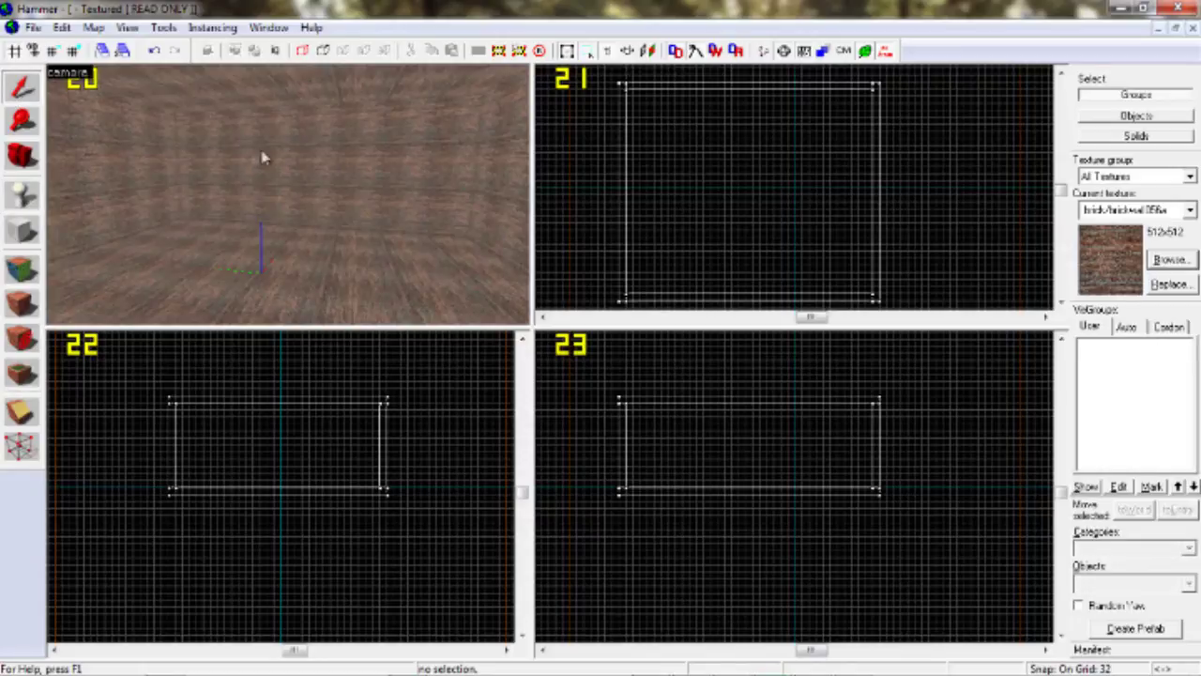
pyautogui.click(21, 194)
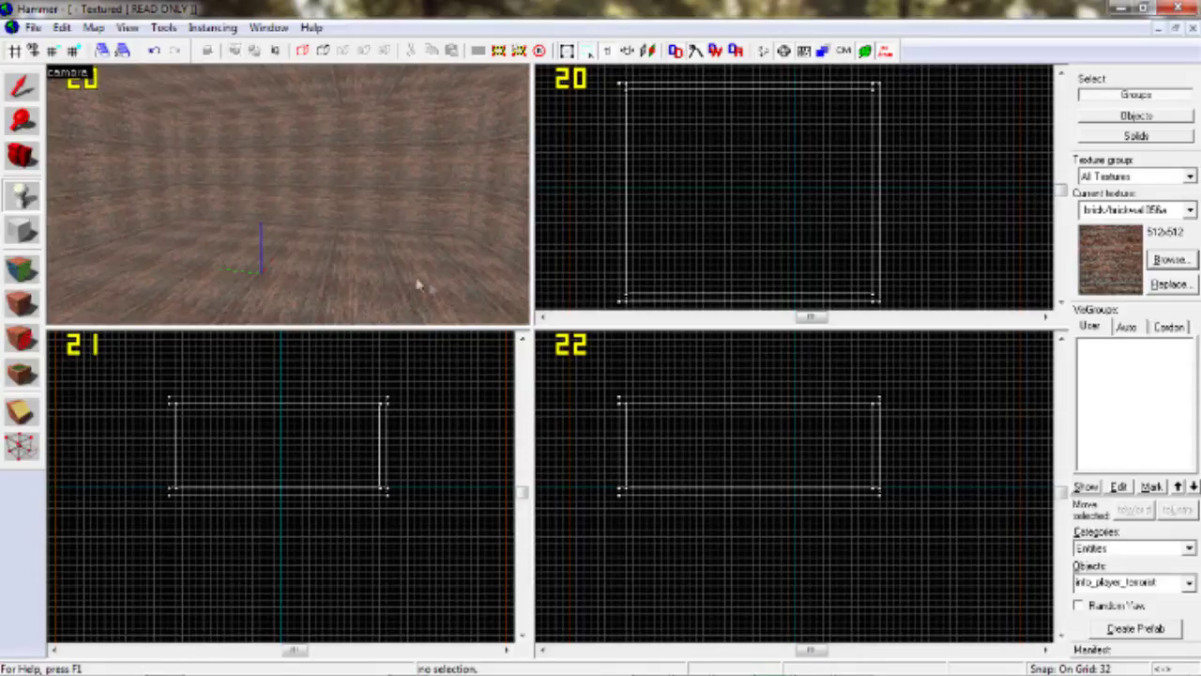
pyautogui.moveTo(1080, 582); pyautogui.dragTo(1156, 582)
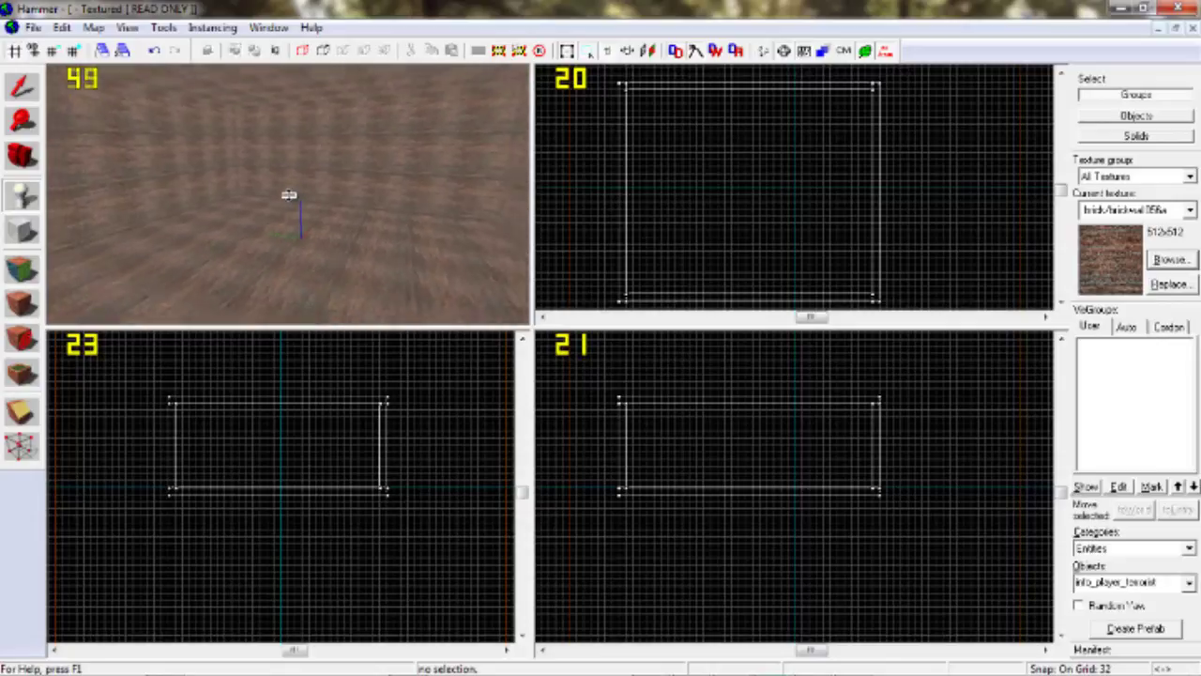
pyautogui.click(282, 193)
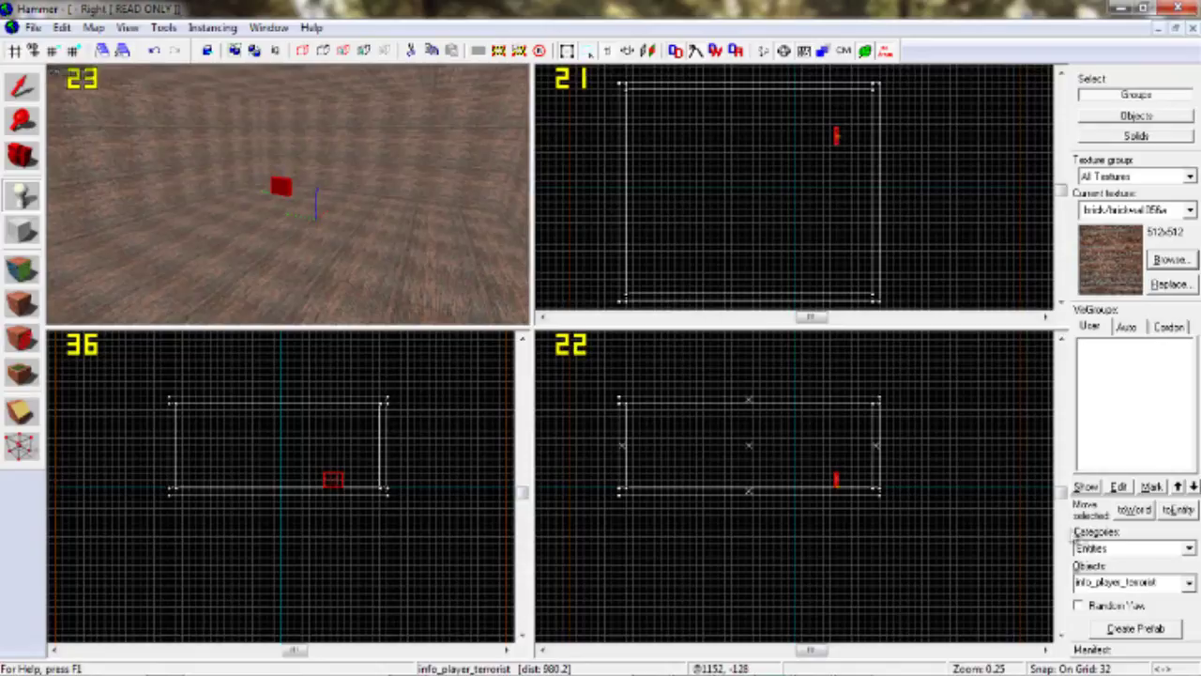
# Place an info_player_counterterrorist spawn in the room and return to the Selection tool.
pyautogui.click(1187, 582)
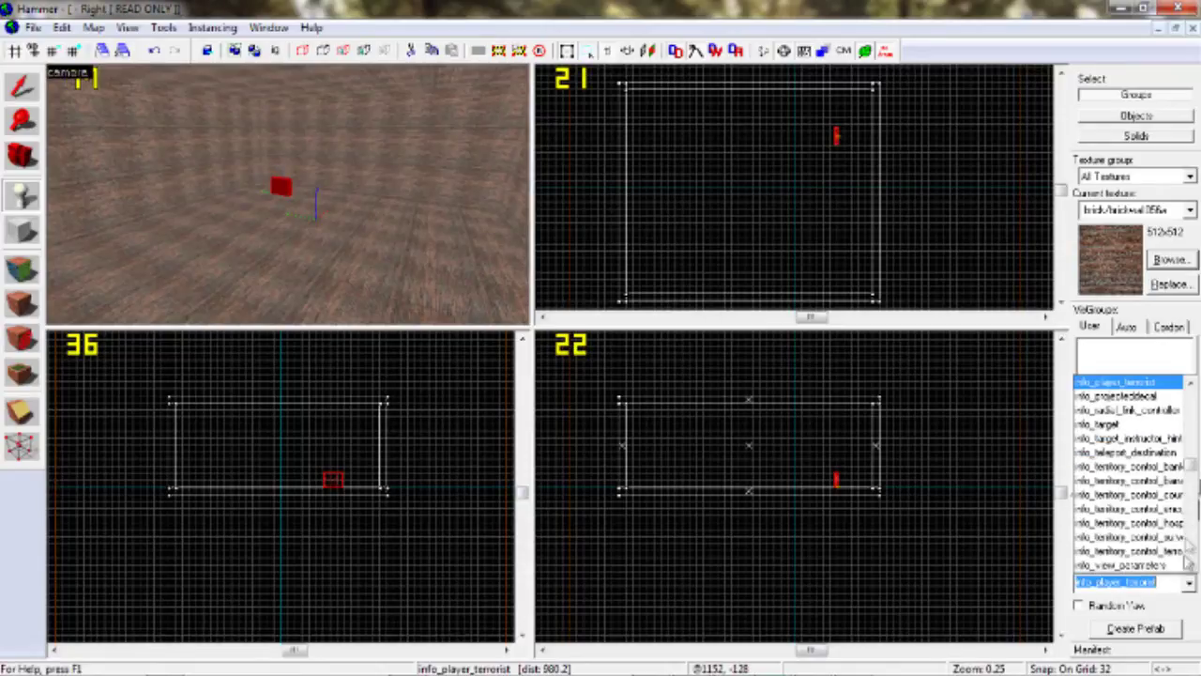
pyautogui.click(1188, 386)
pyautogui.click(1188, 386)
pyautogui.click(1189, 385)
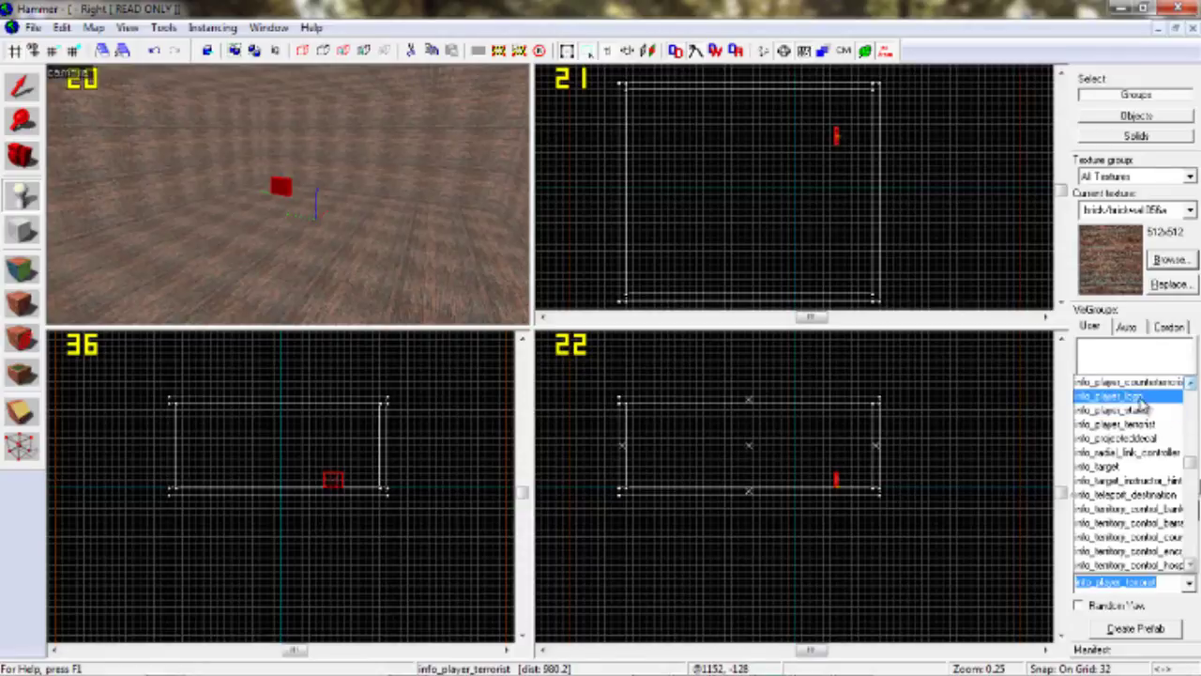
pyautogui.click(1124, 385)
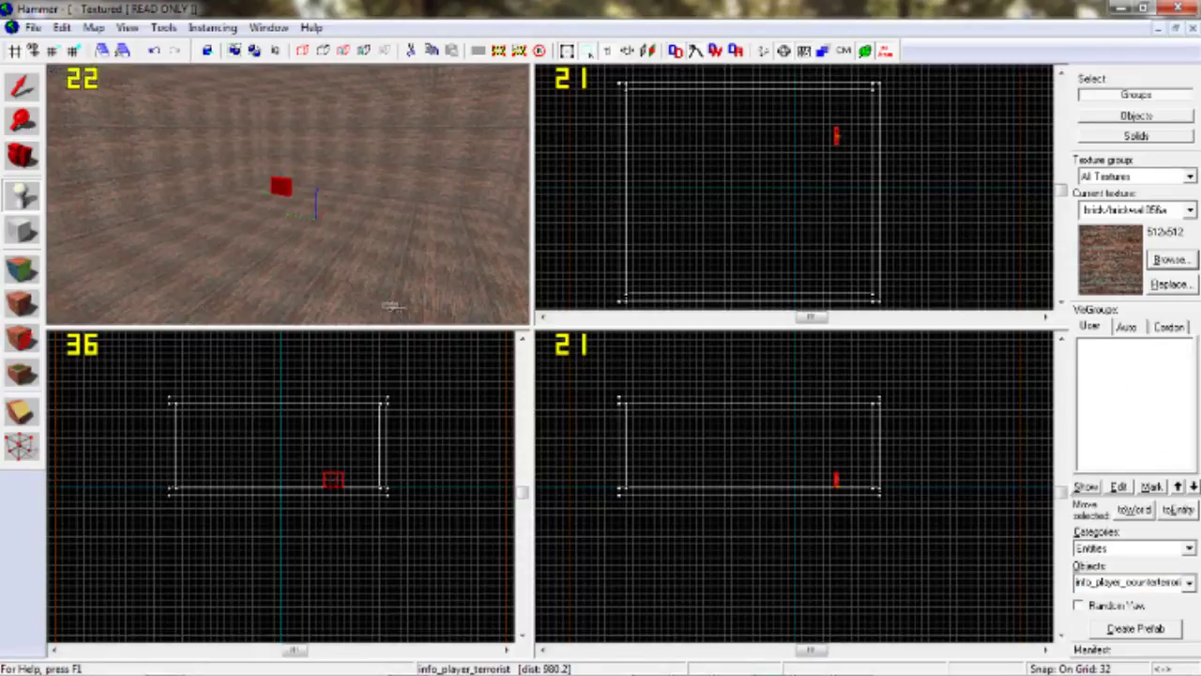
pyautogui.click(359, 262)
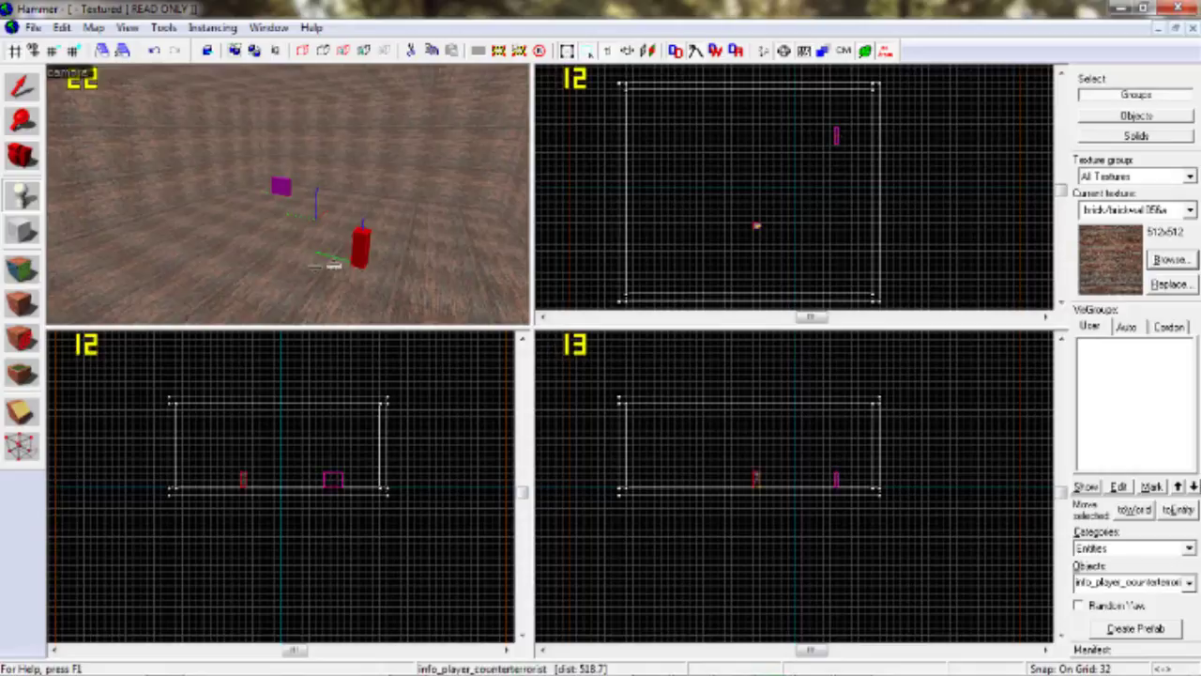
pyautogui.click(28, 86)
pyautogui.scroll(-5, 293, 201)
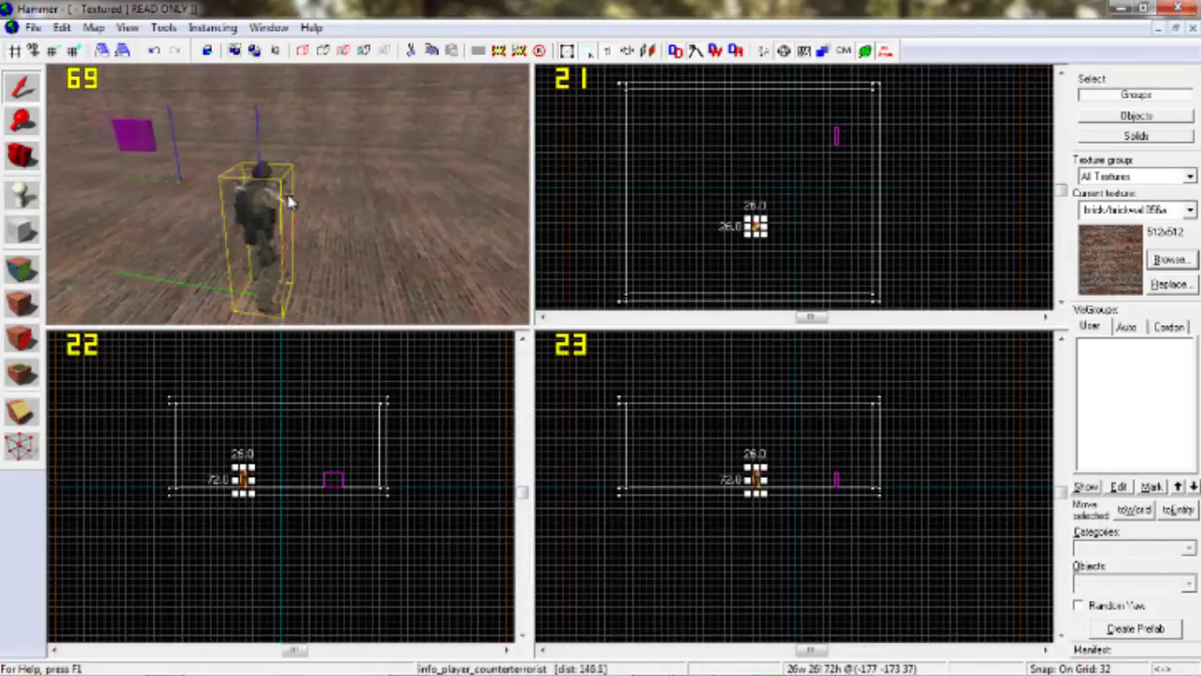
pyautogui.press('Left')
pyautogui.press('Left')
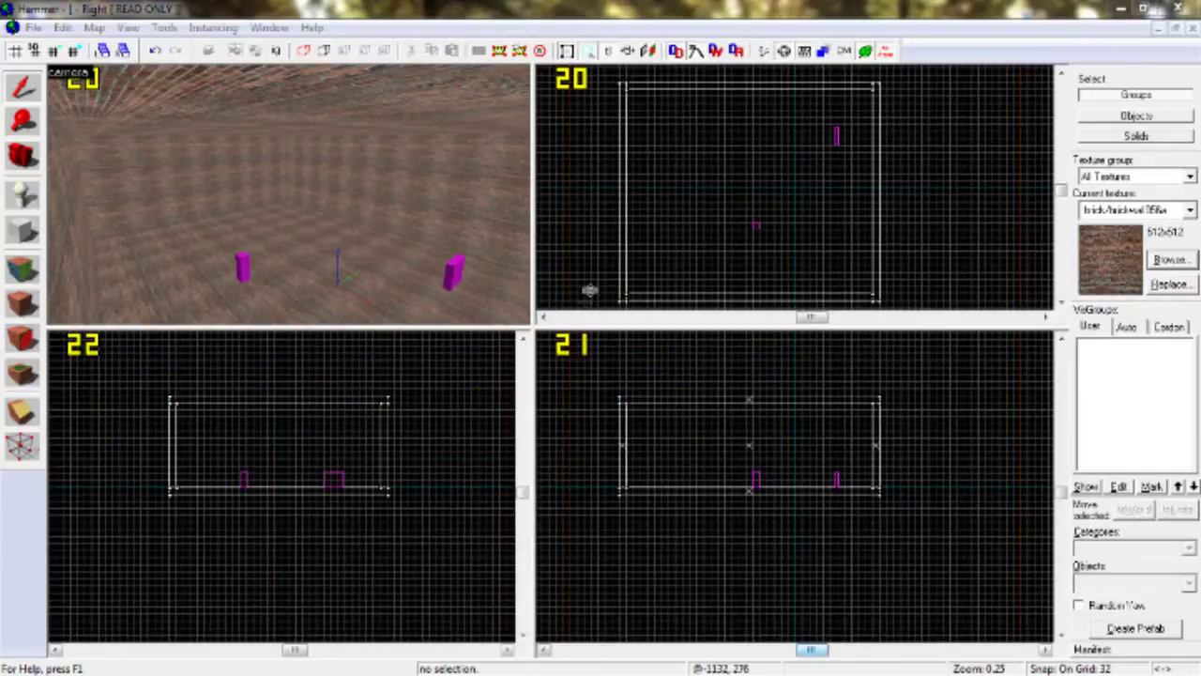
pyautogui.click(589, 283)
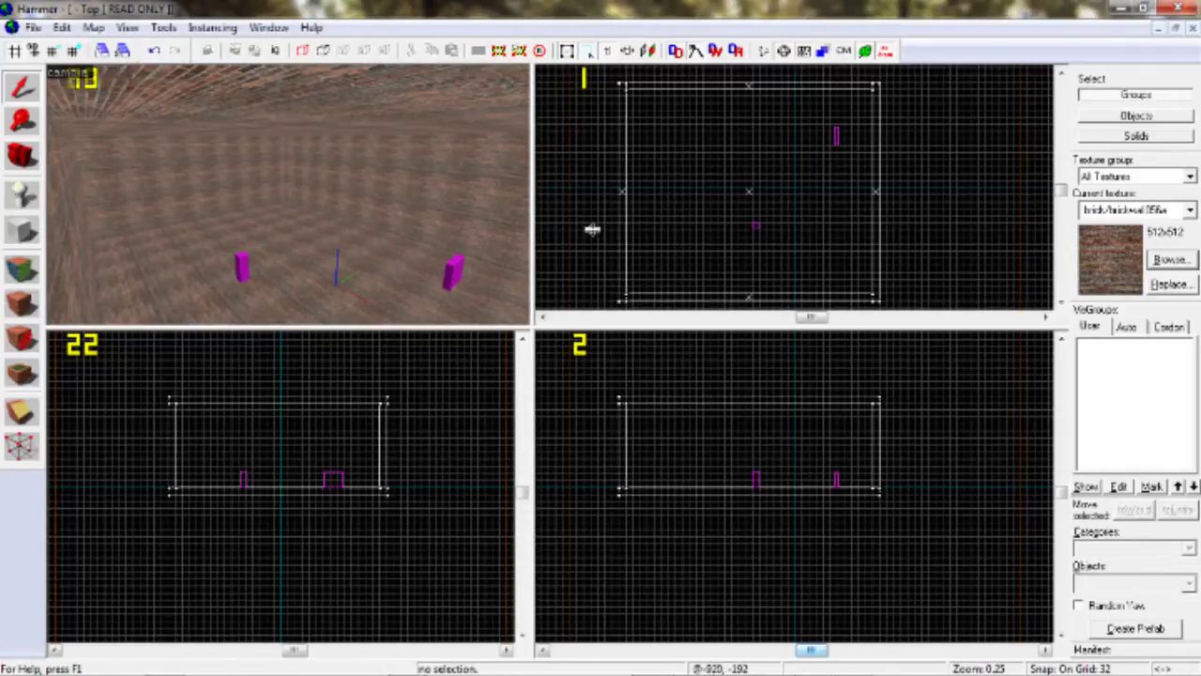
# Save the map as birincihanita.vmf in the sdk_content maps folder.
pyautogui.click(33, 28)
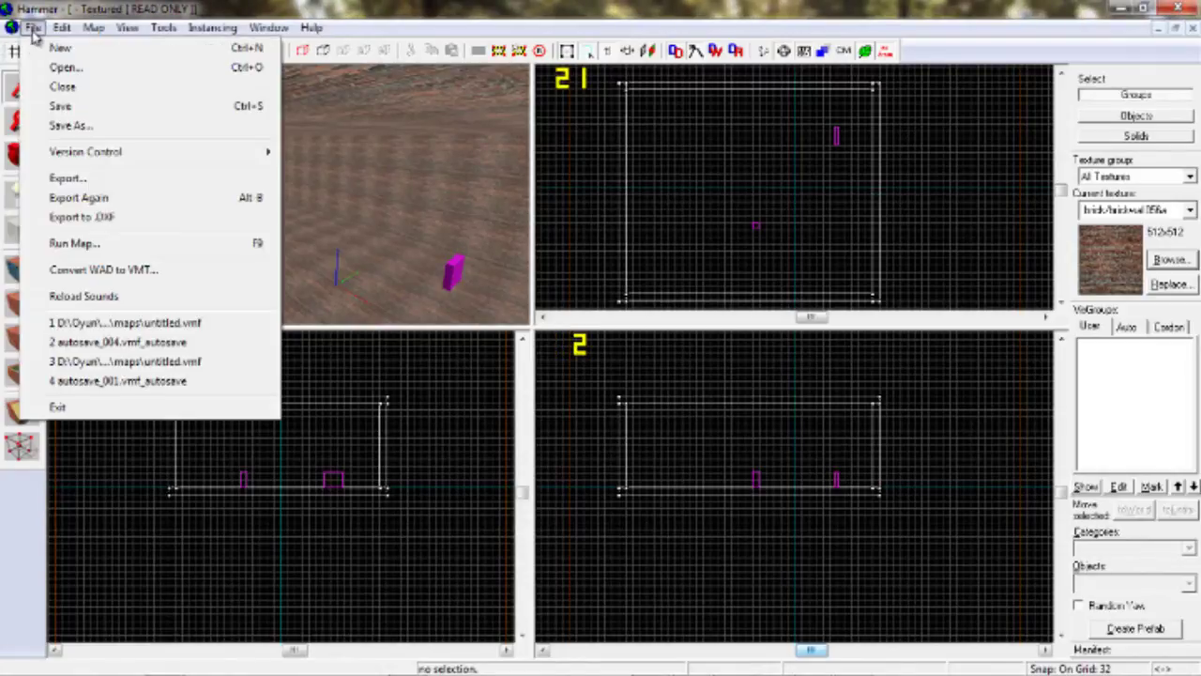
pyautogui.click(79, 133)
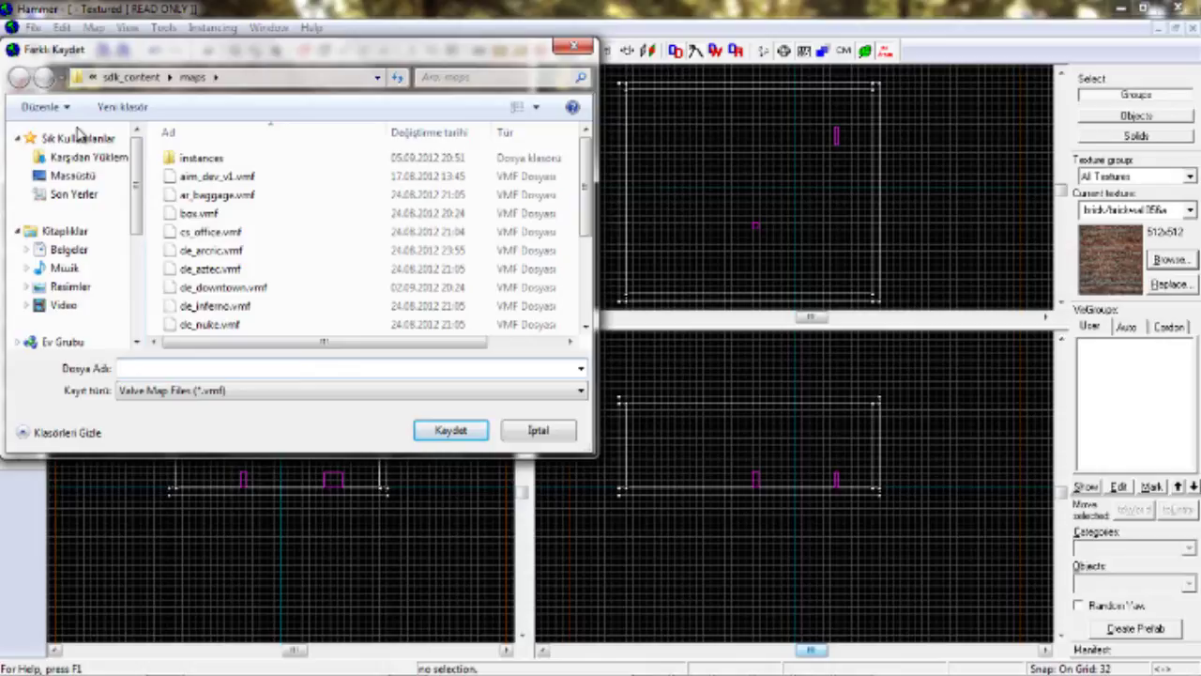
pyautogui.write('birinciharita')
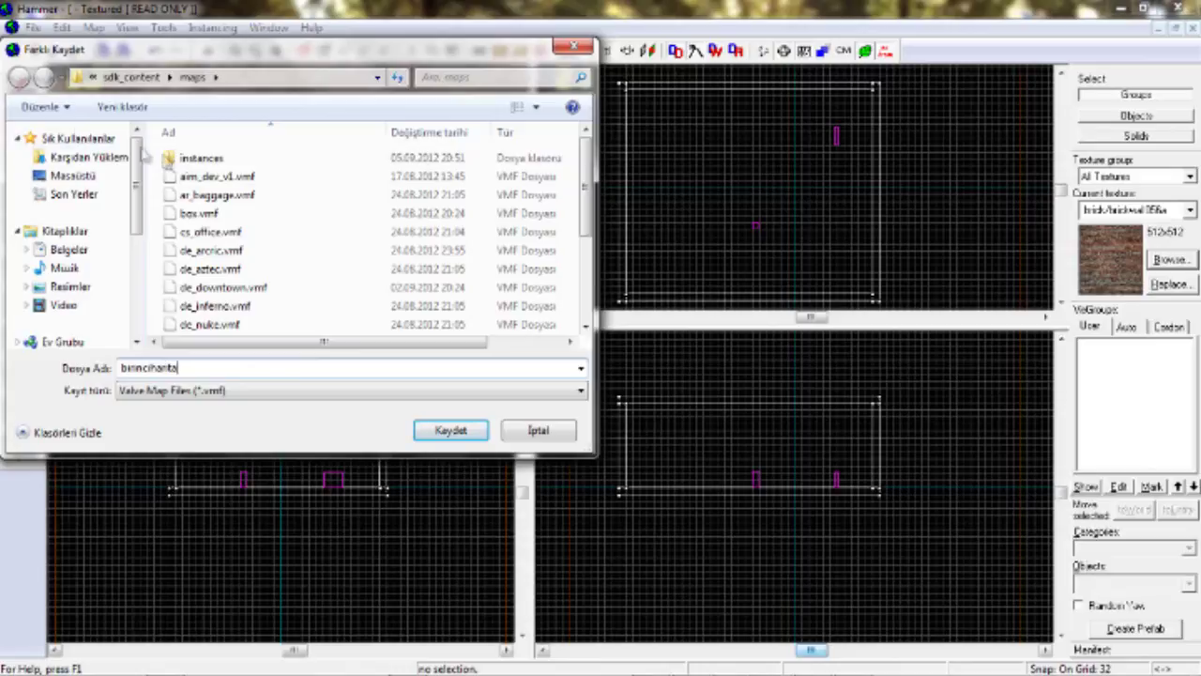
pyautogui.click(427, 435)
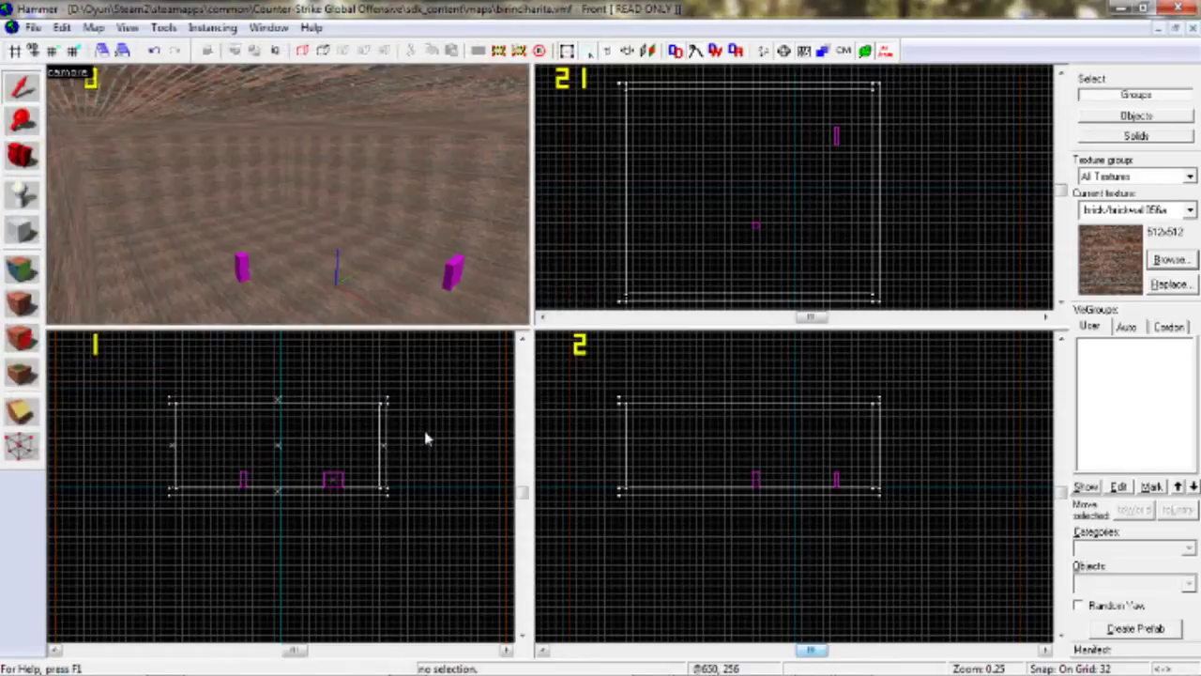
# Run the full HDR compile with the $game_exe launch command unchecked.
pyautogui.click(766, 51)
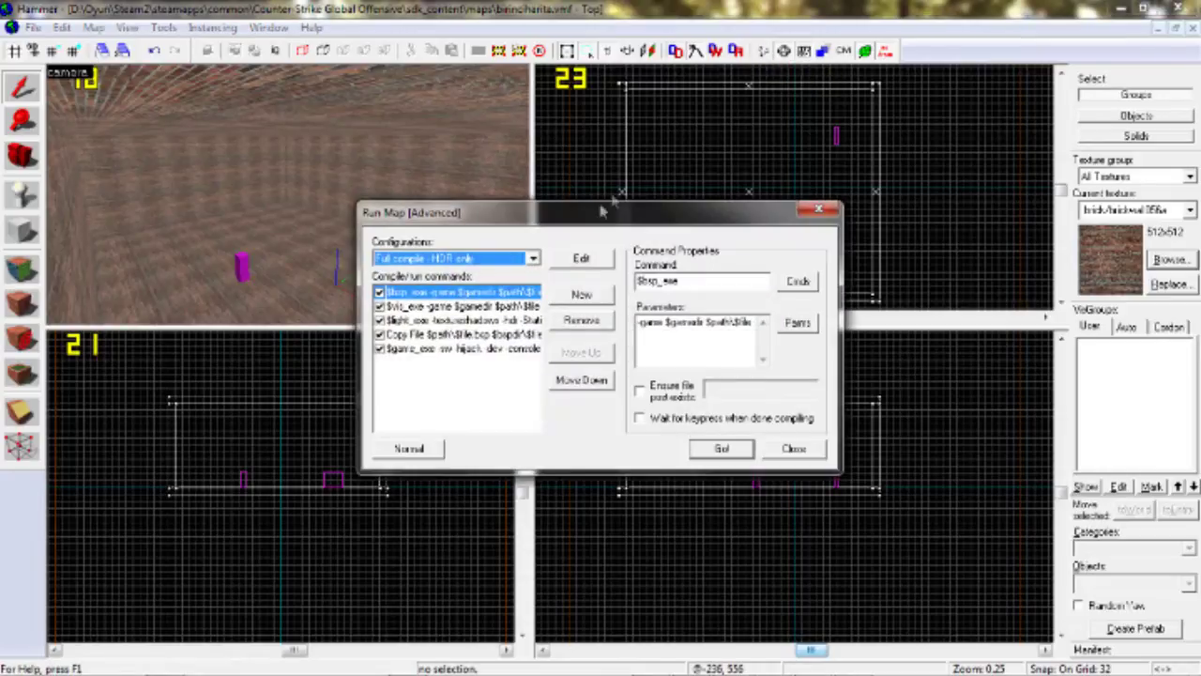
pyautogui.click(380, 348)
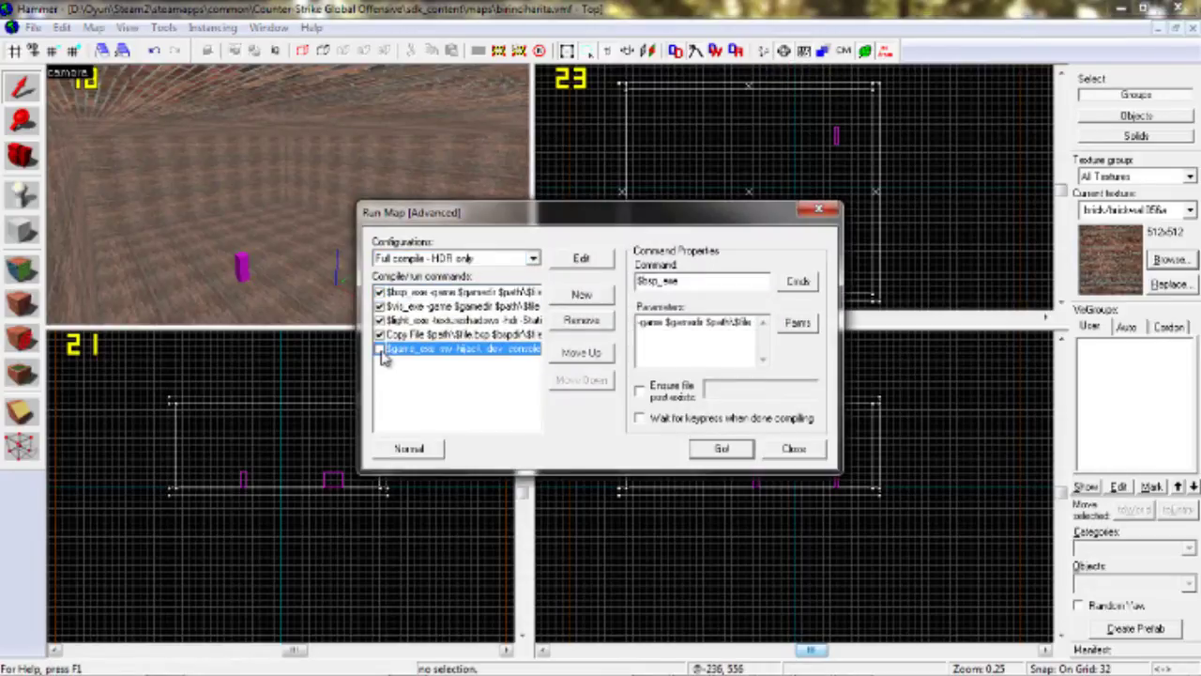
pyautogui.click(719, 451)
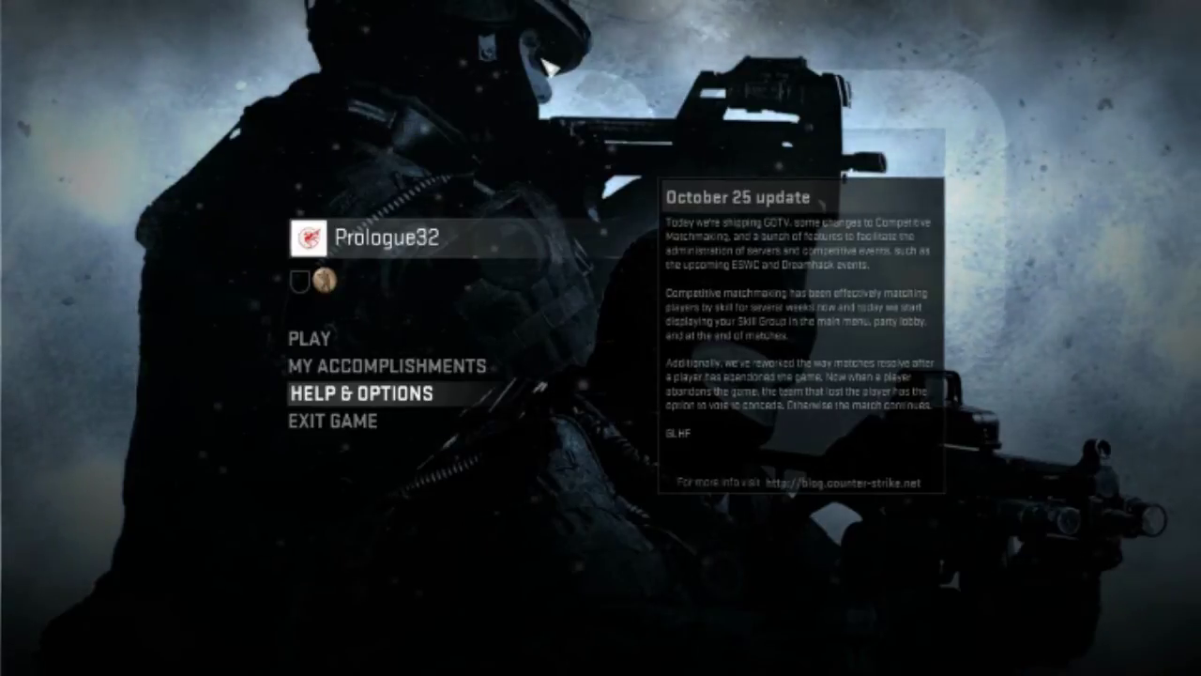
# Set Enable Developer Console to Yes in CS:GO's Game Settings.
pyautogui.click(332, 390)
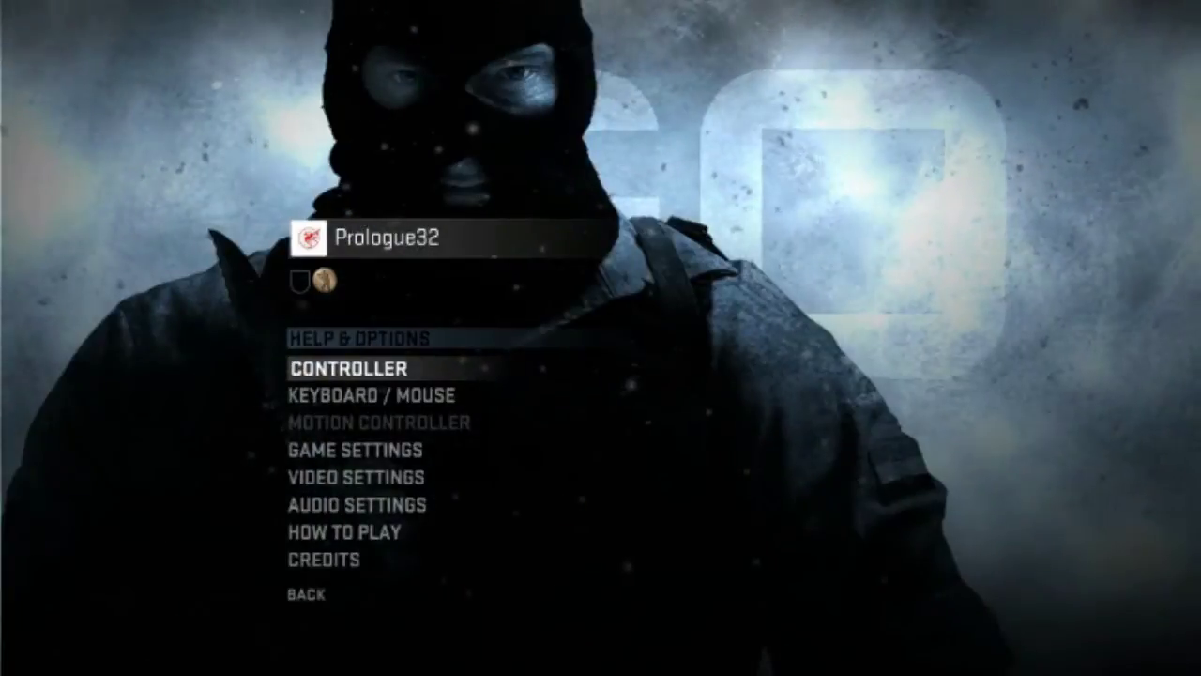
pyautogui.click(329, 450)
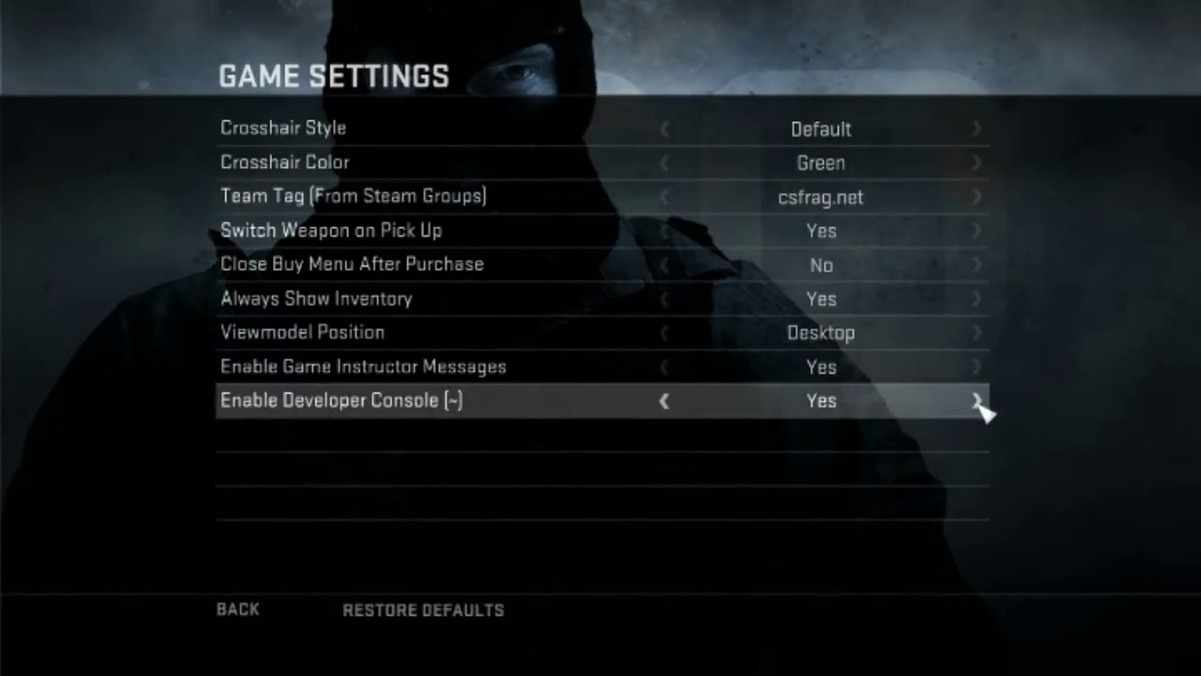
pyautogui.click(267, 608)
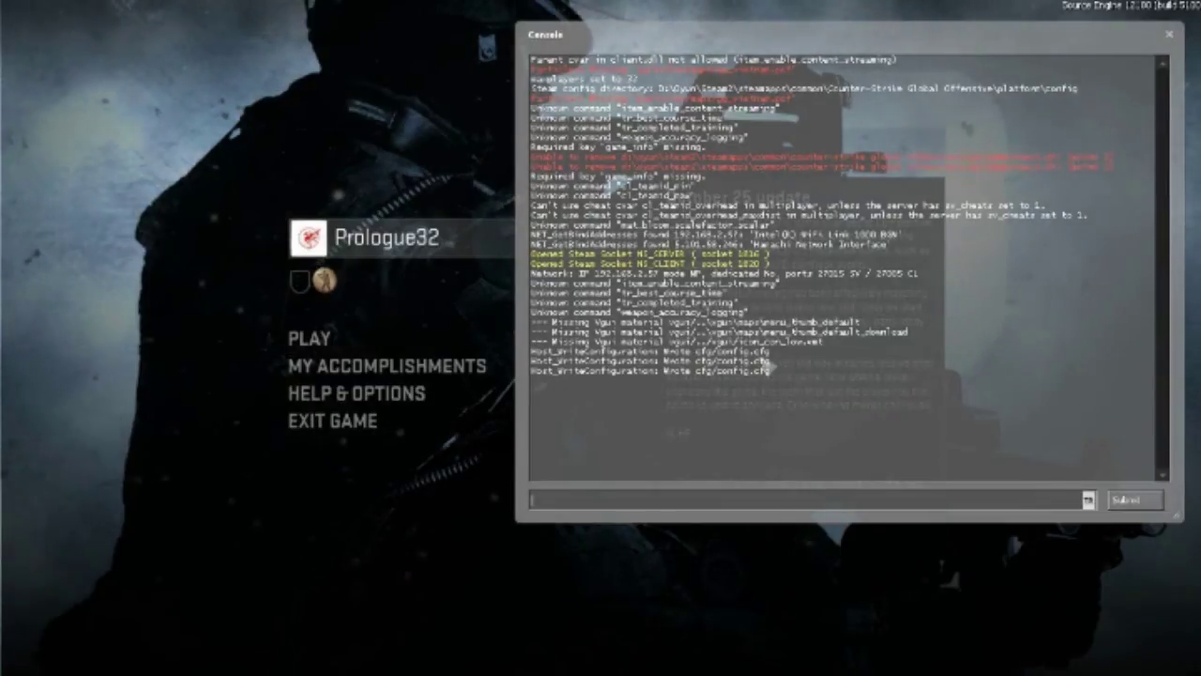
# Load the birincihanita map with the console's map command.
pyautogui.write('map')
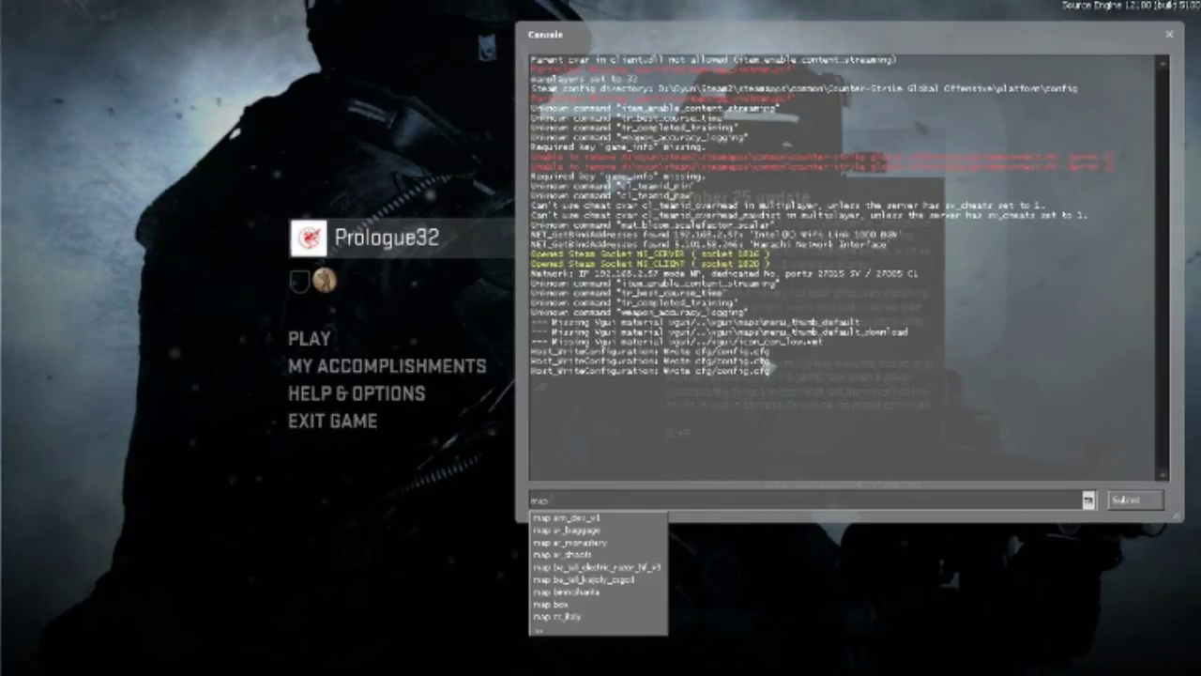
pyautogui.write(' birmcharts')
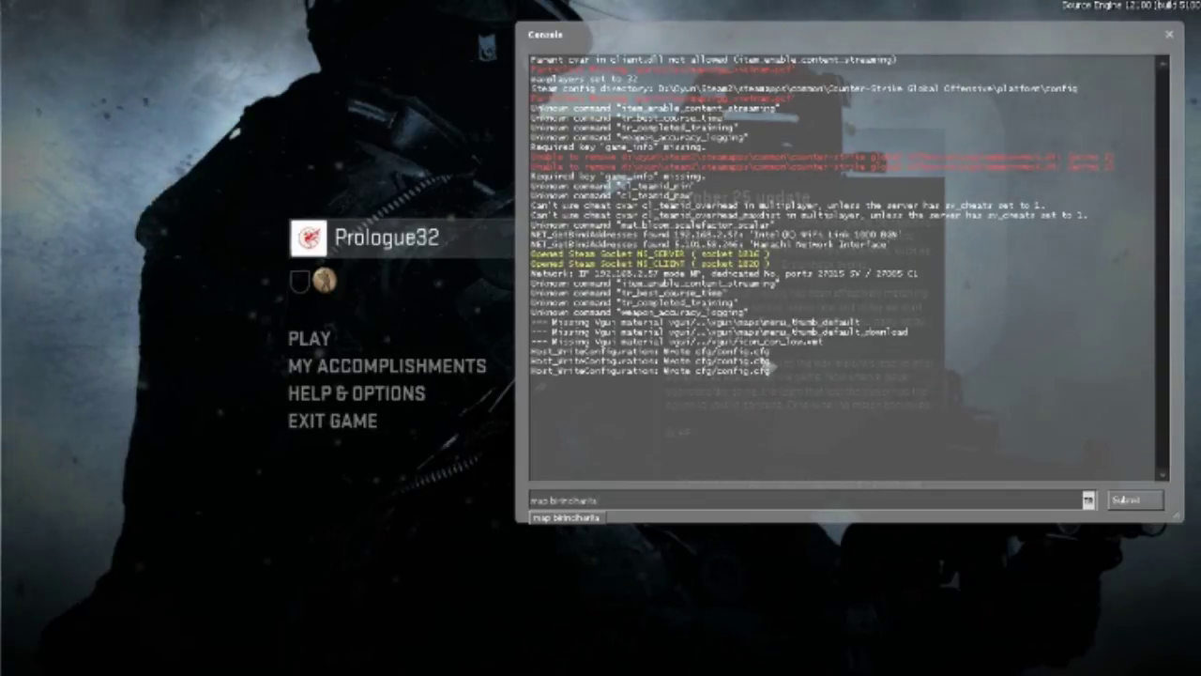
pyautogui.click(1138, 504)
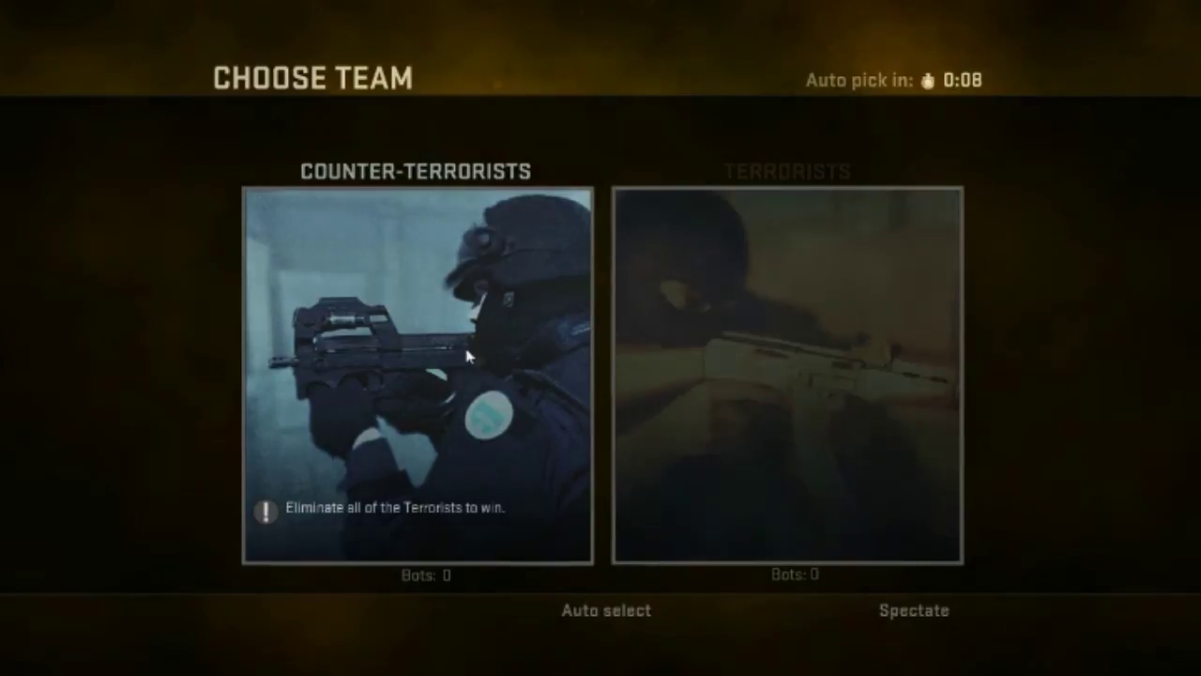
# Join the Counter-Terrorists, kill the terrorist bot with the pistol, reload, and pick up its dropped weapon.
pyautogui.click(469, 353)
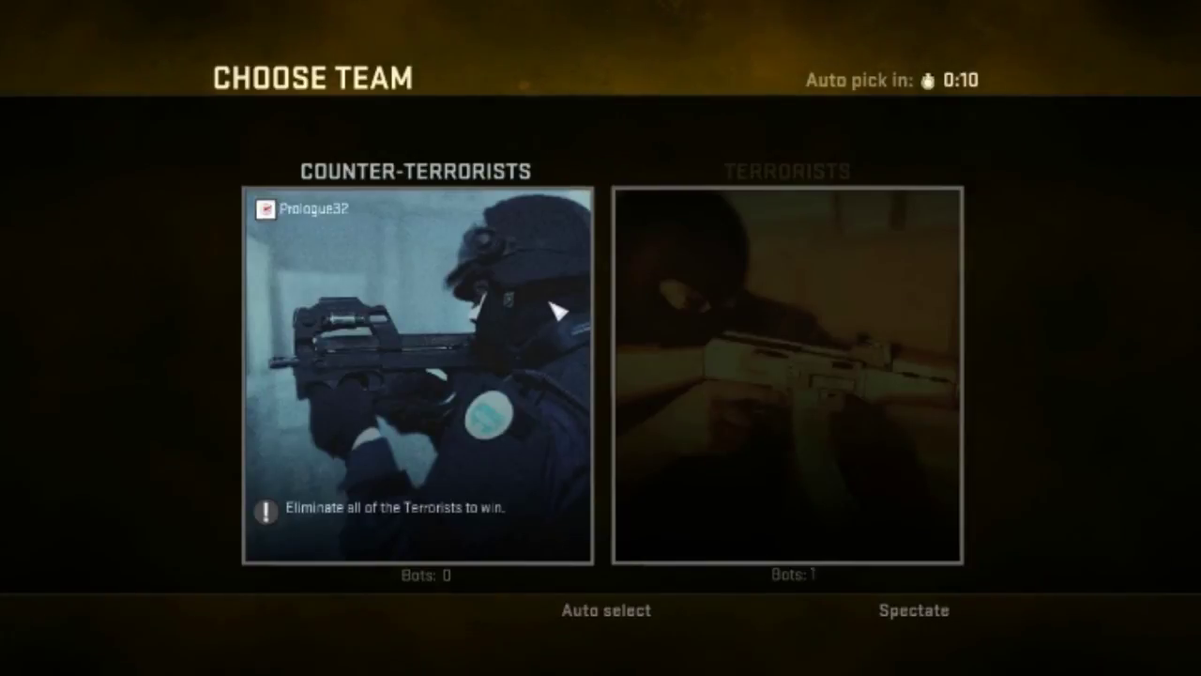
pyautogui.click(557, 308)
pyautogui.click(600, 338)
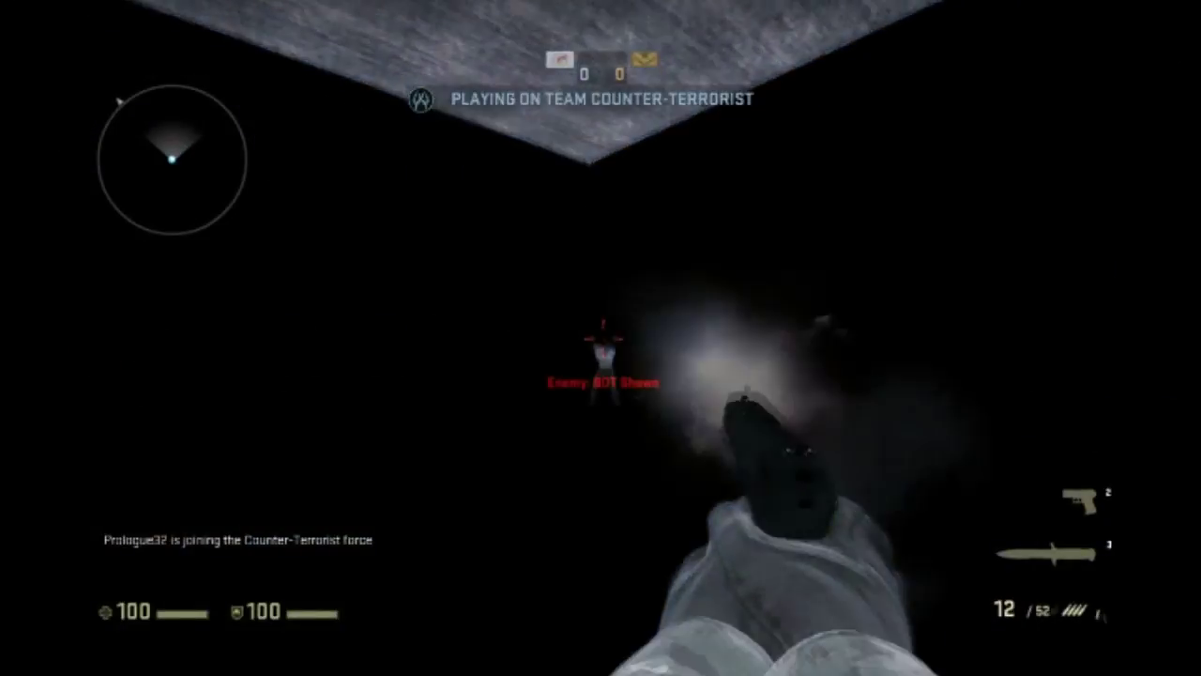
pyautogui.click(601, 337)
pyautogui.click(600, 338)
pyautogui.click(601, 338)
pyautogui.click(601, 338)
pyautogui.click(600, 338)
pyautogui.click(601, 338)
pyautogui.press('r')
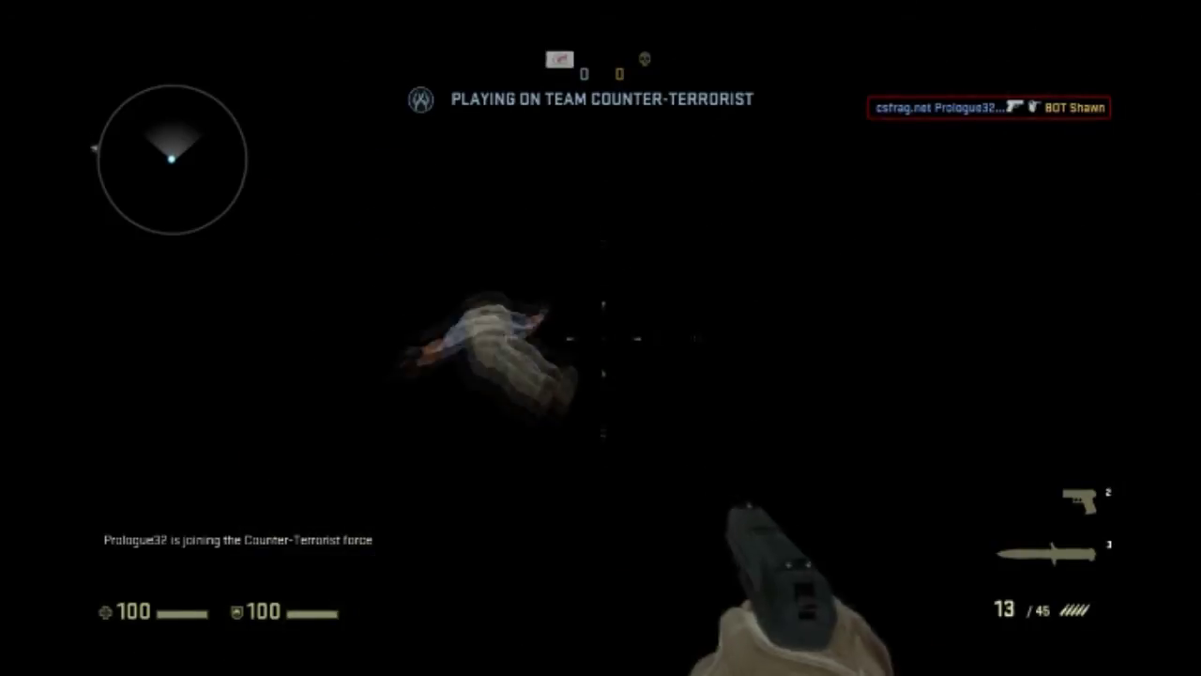
pyautogui.press('e')
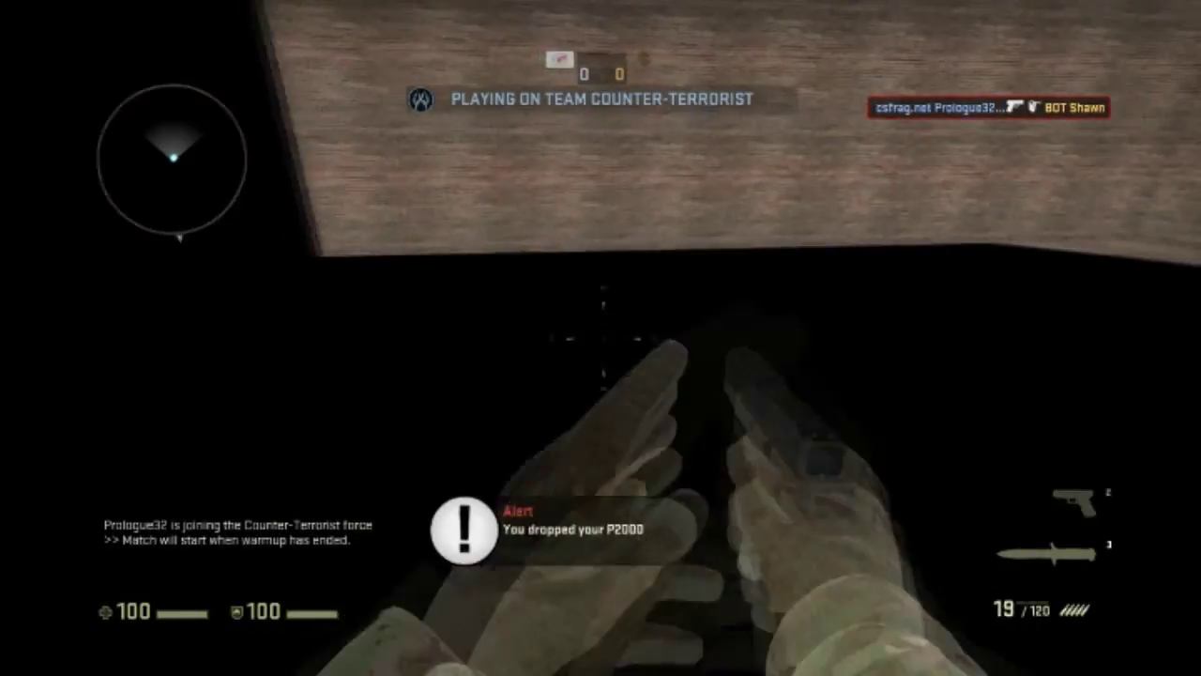